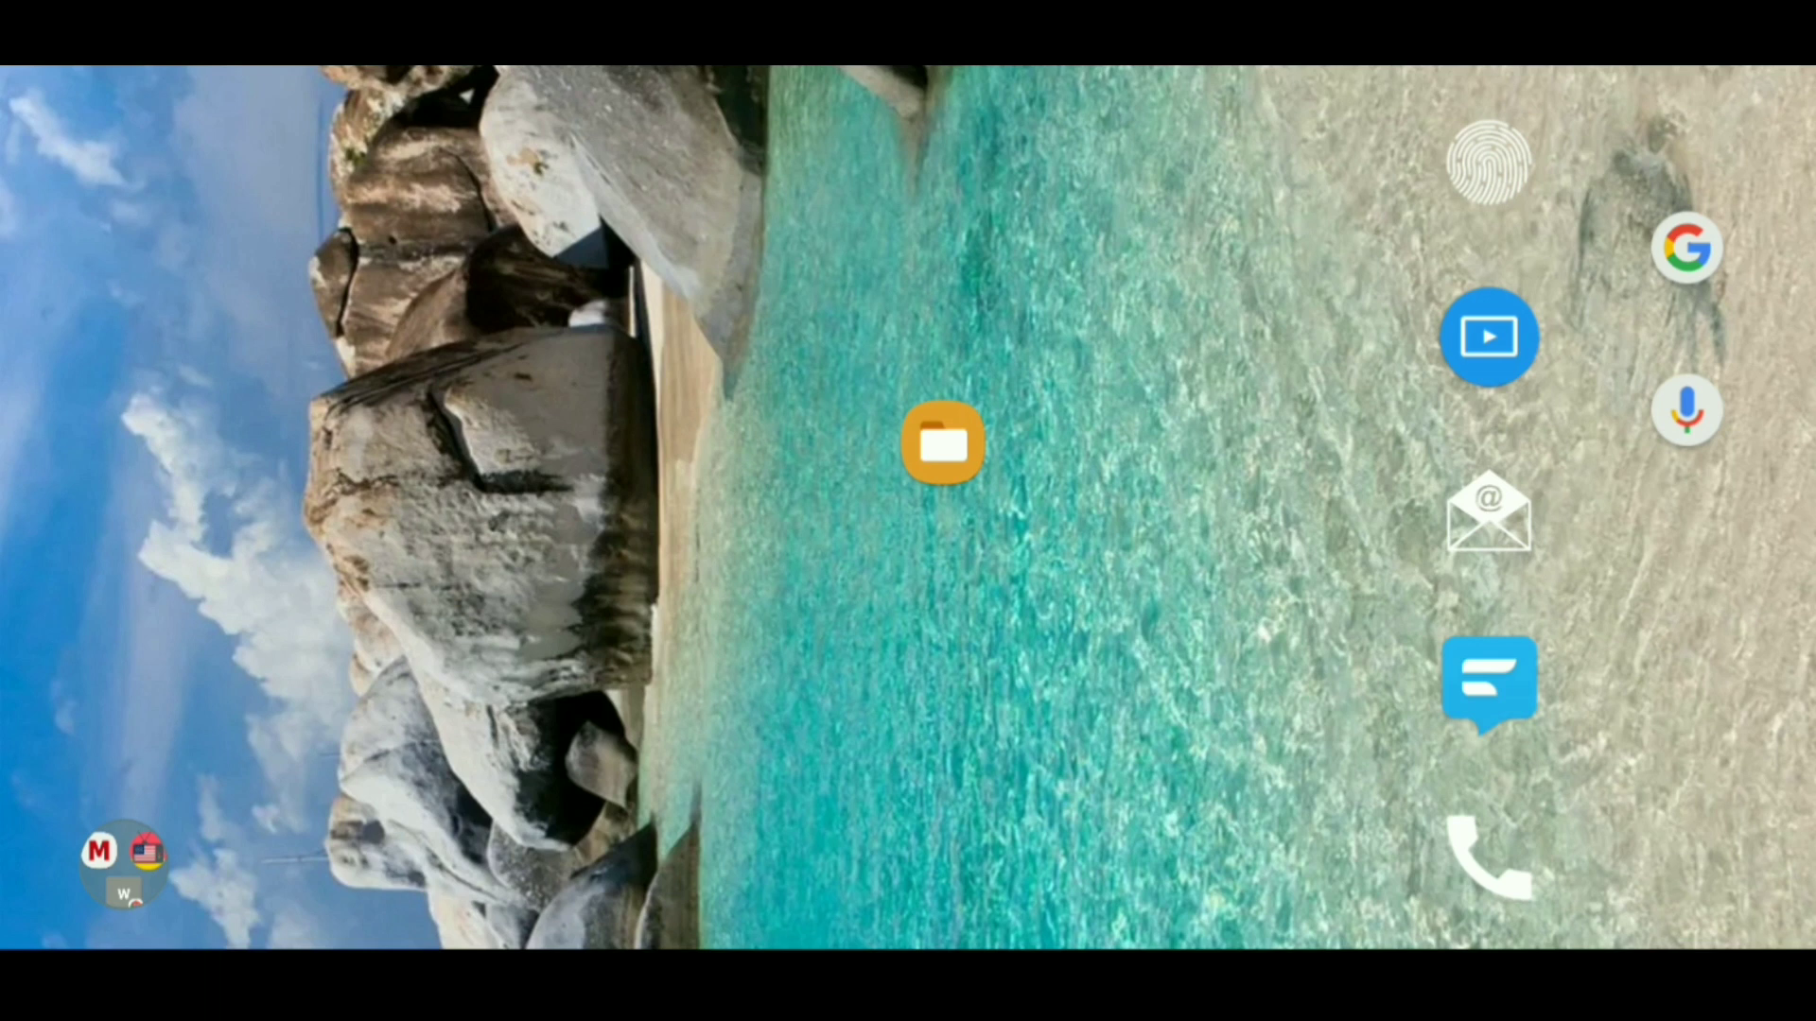
# - Launch My Files and browse Internal storage into the Download folder
pyautogui.moveTo(942, 446)
pyautogui.mouseDown()
pyautogui.moveTo(928, 431)
pyautogui.moveTo(942, 446)
pyautogui.mouseUp()
pyautogui.click(943, 445)
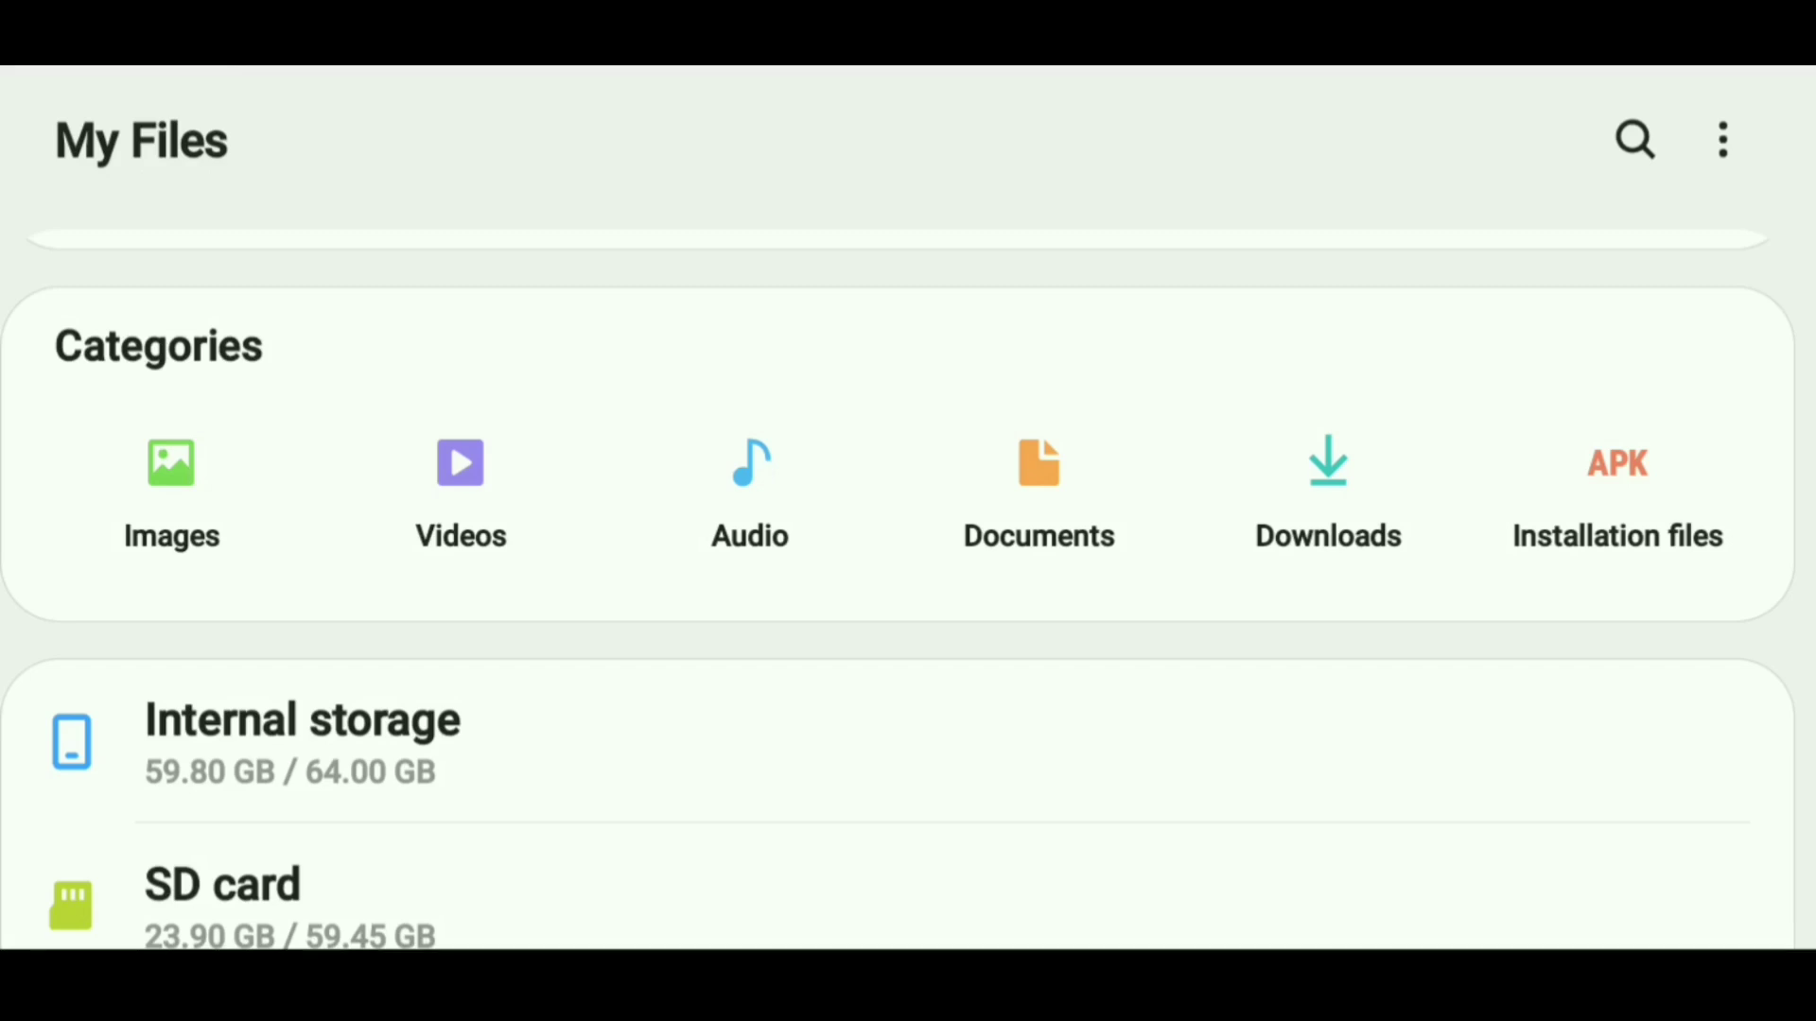
pyautogui.scroll(-1, 908, 738)
pyautogui.click(302, 695)
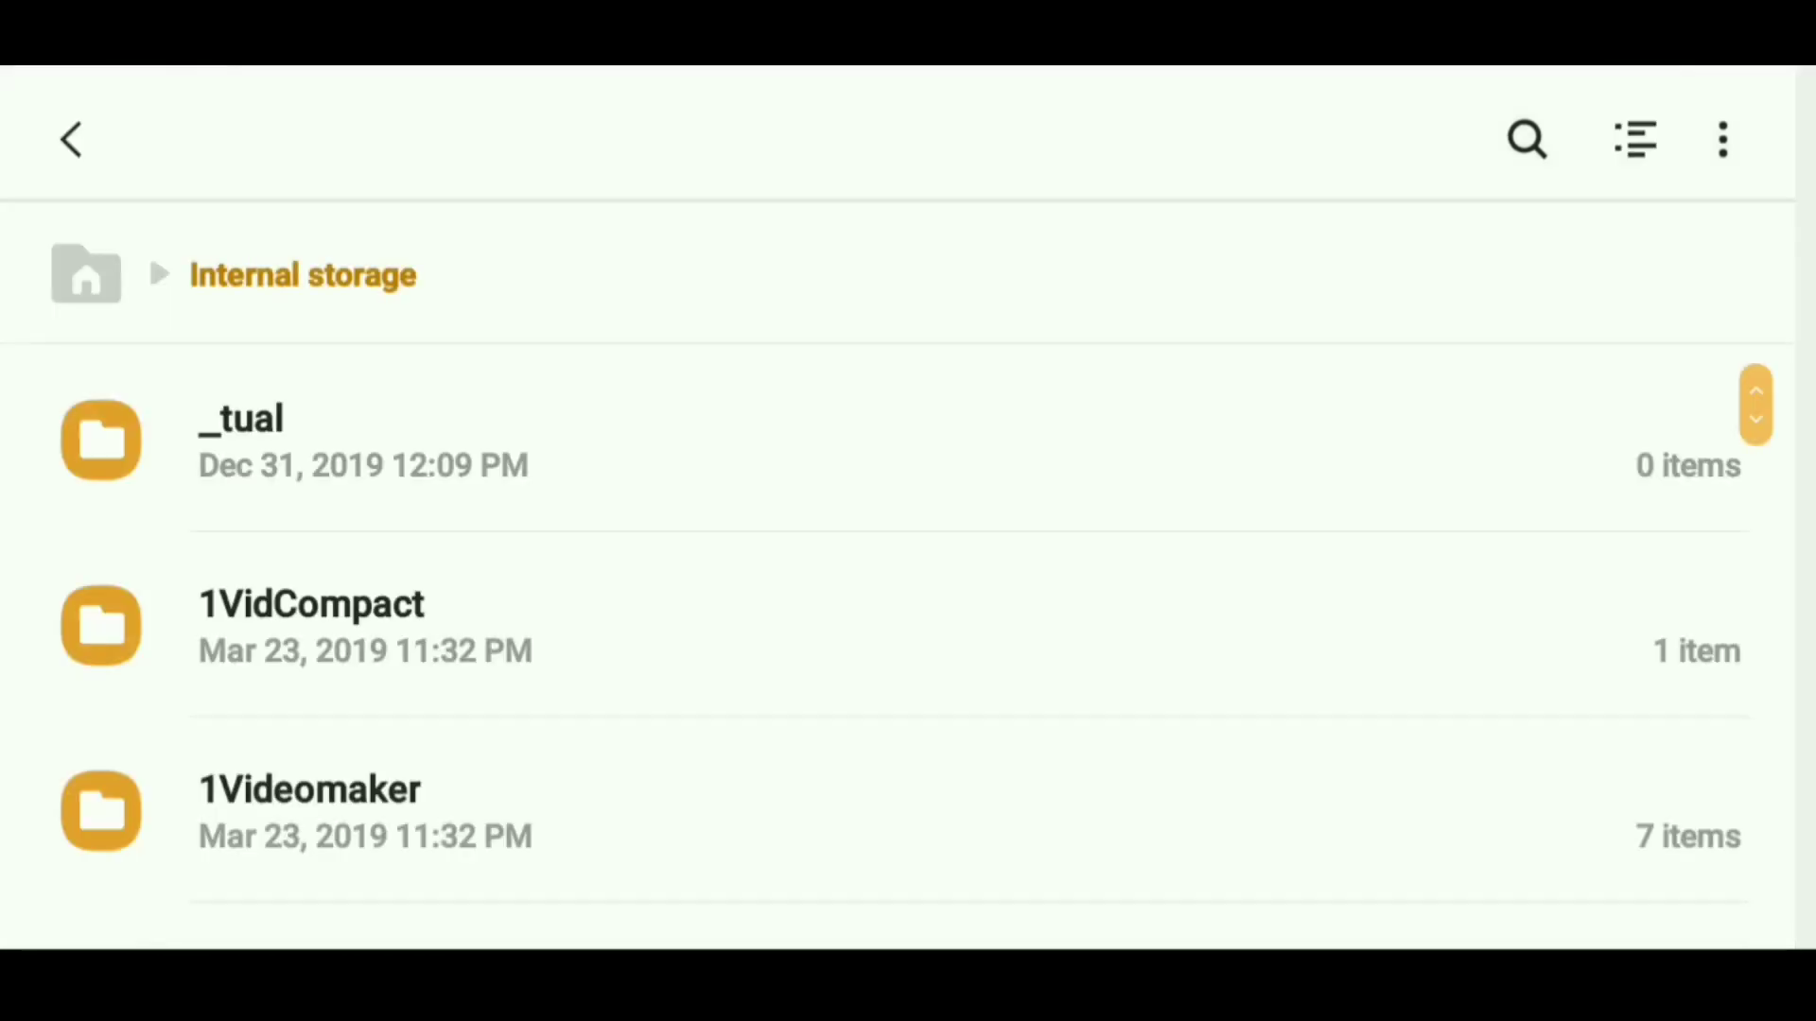
pyautogui.scroll(-4, 909, 638)
pyautogui.scroll(-4, 908, 639)
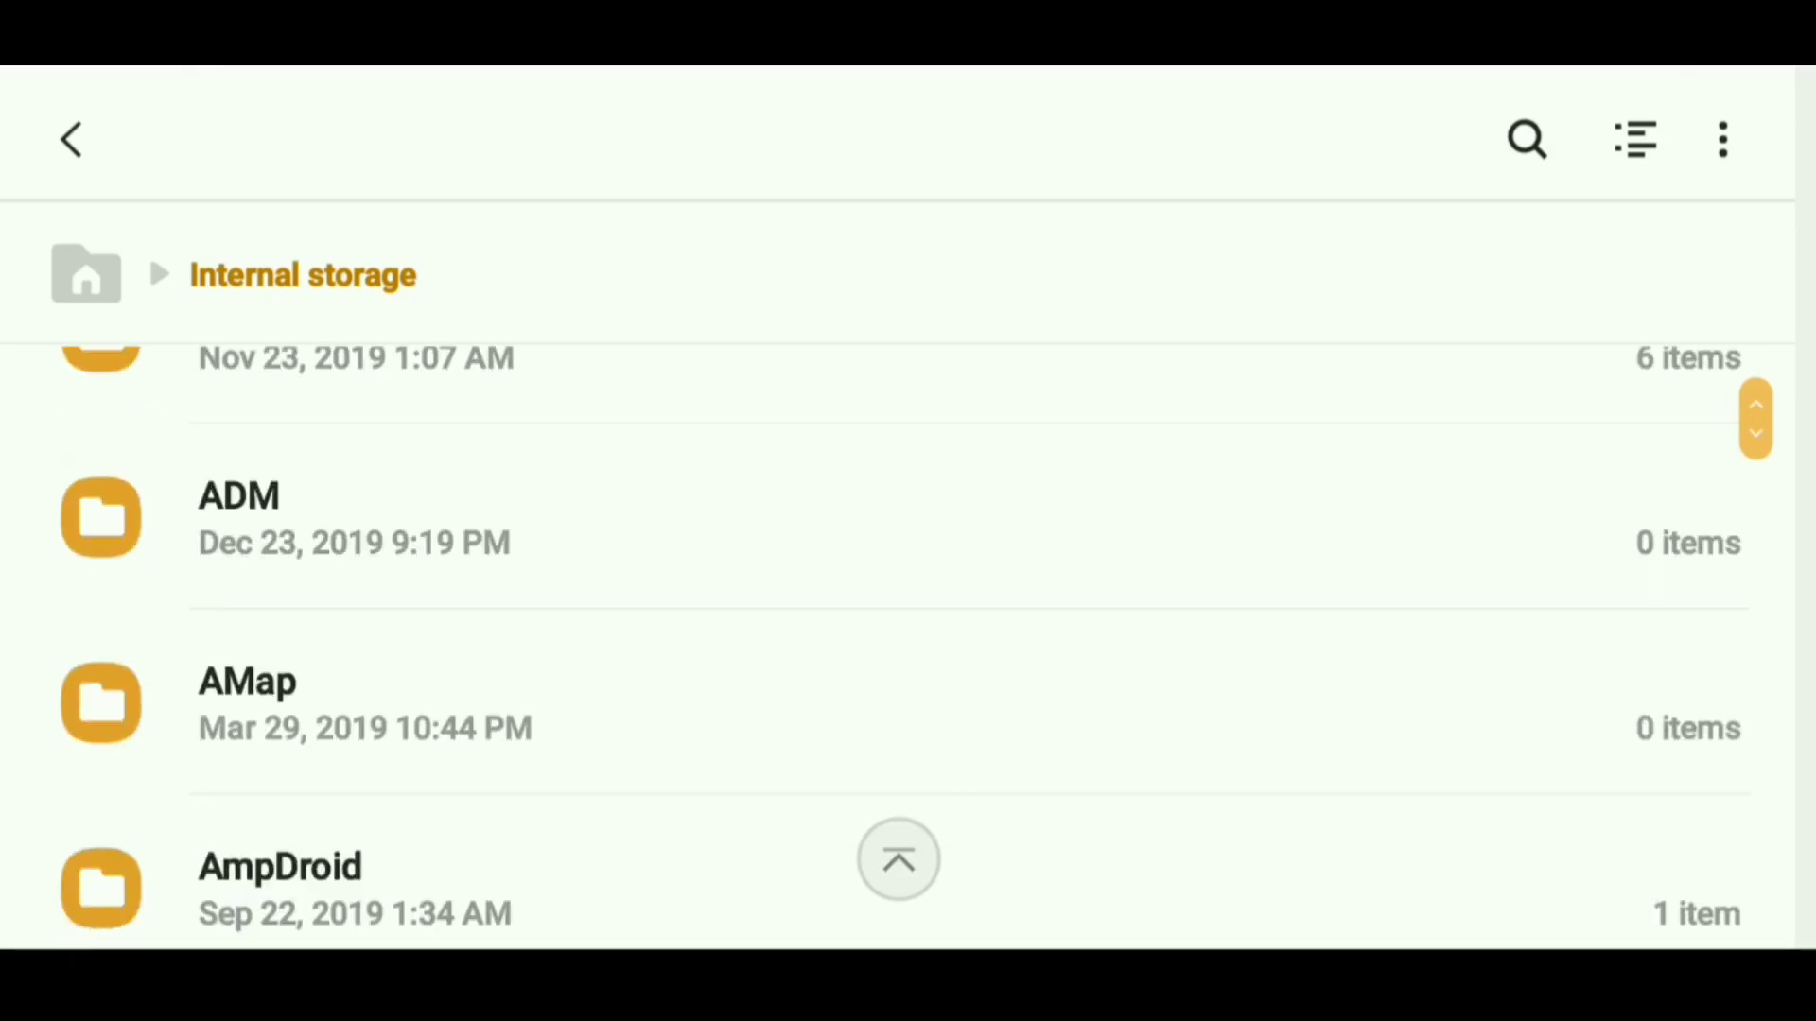
pyautogui.scroll(-3, 909, 639)
pyautogui.scroll(-2, 908, 639)
pyautogui.scroll(-3, 909, 639)
pyautogui.scroll(-2, 908, 638)
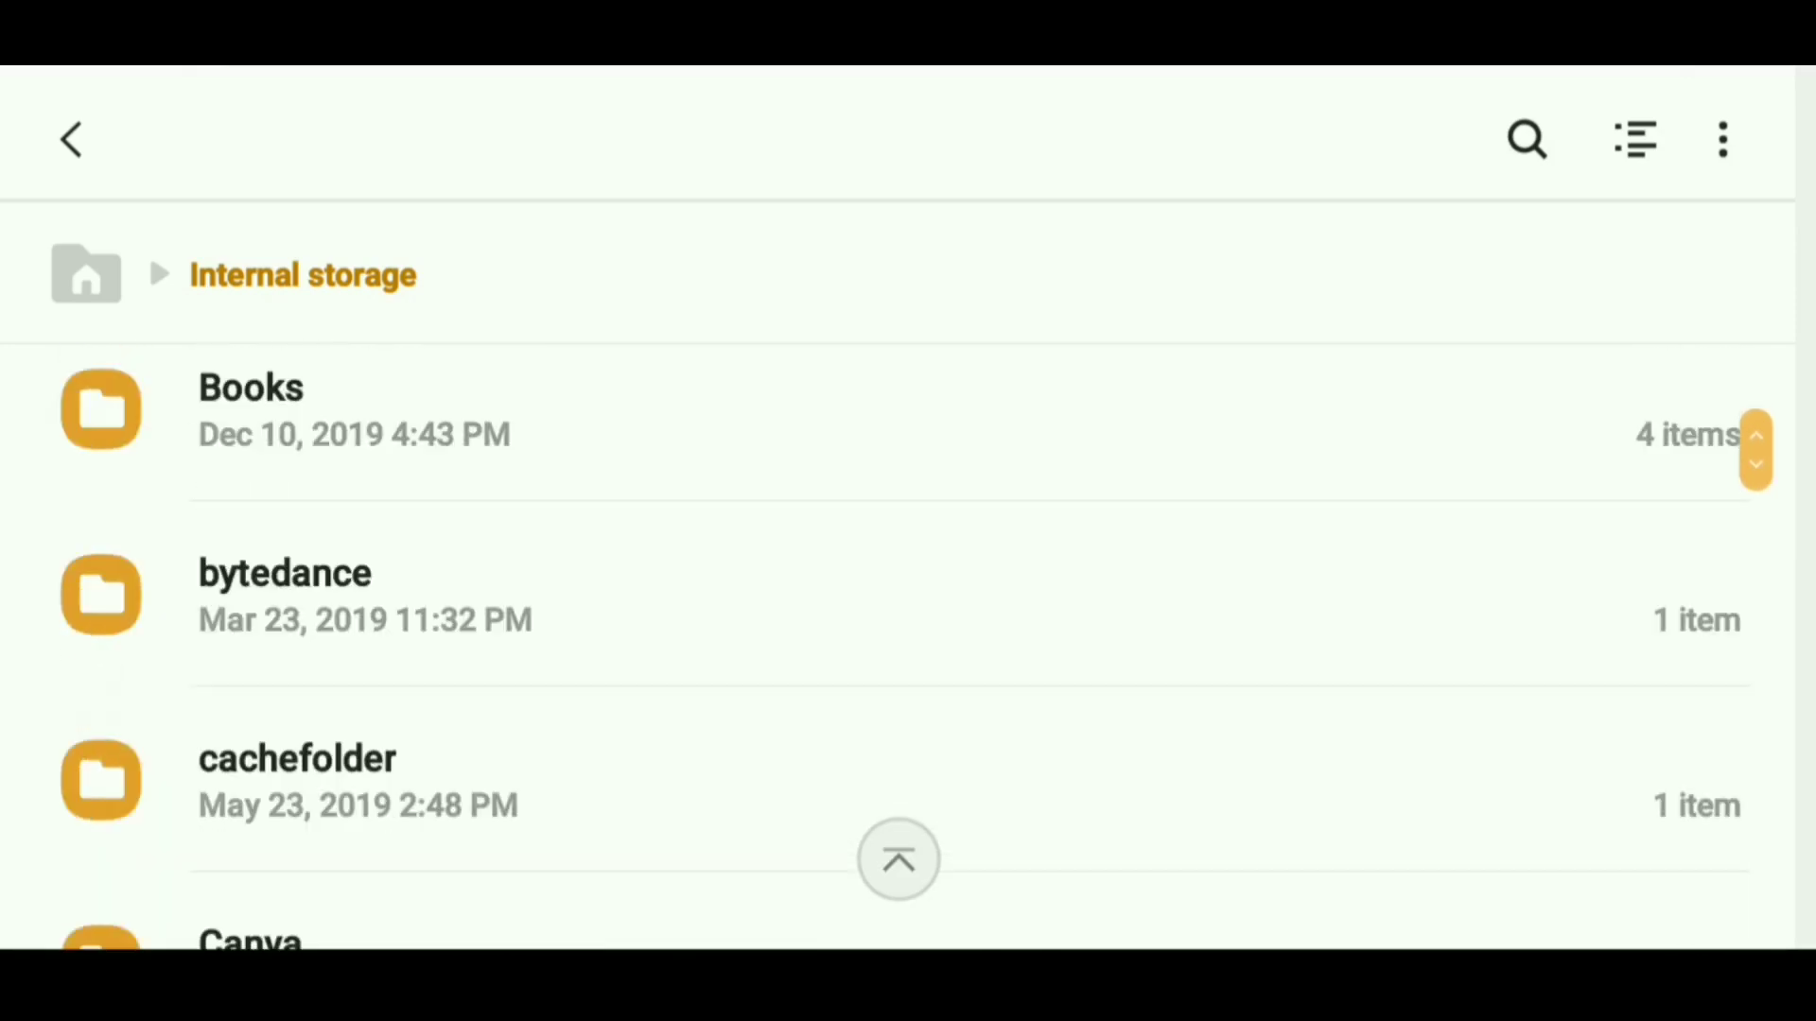
pyautogui.scroll(-2, 908, 640)
pyautogui.scroll(-2, 909, 639)
pyautogui.scroll(-2, 908, 639)
pyautogui.scroll(-2, 908, 639)
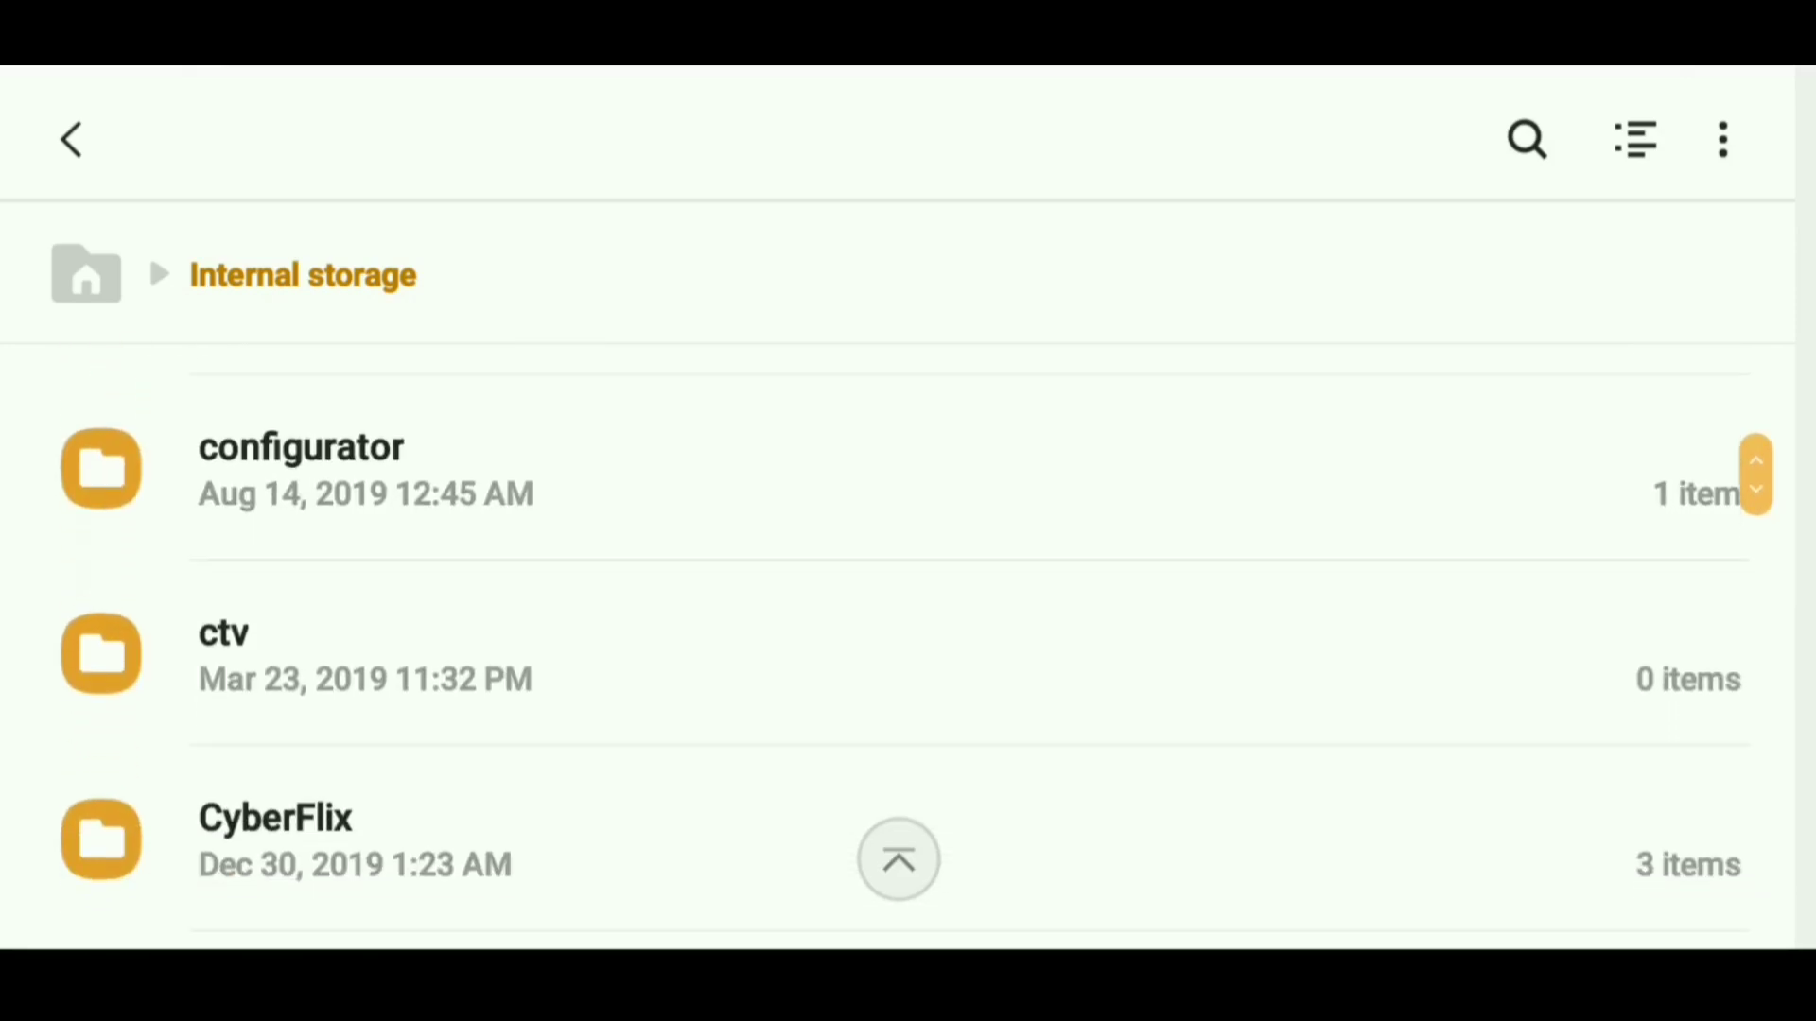
pyautogui.scroll(-2, 908, 638)
pyautogui.scroll(-2, 909, 638)
pyautogui.scroll(-2, 908, 639)
pyautogui.scroll(-2, 908, 639)
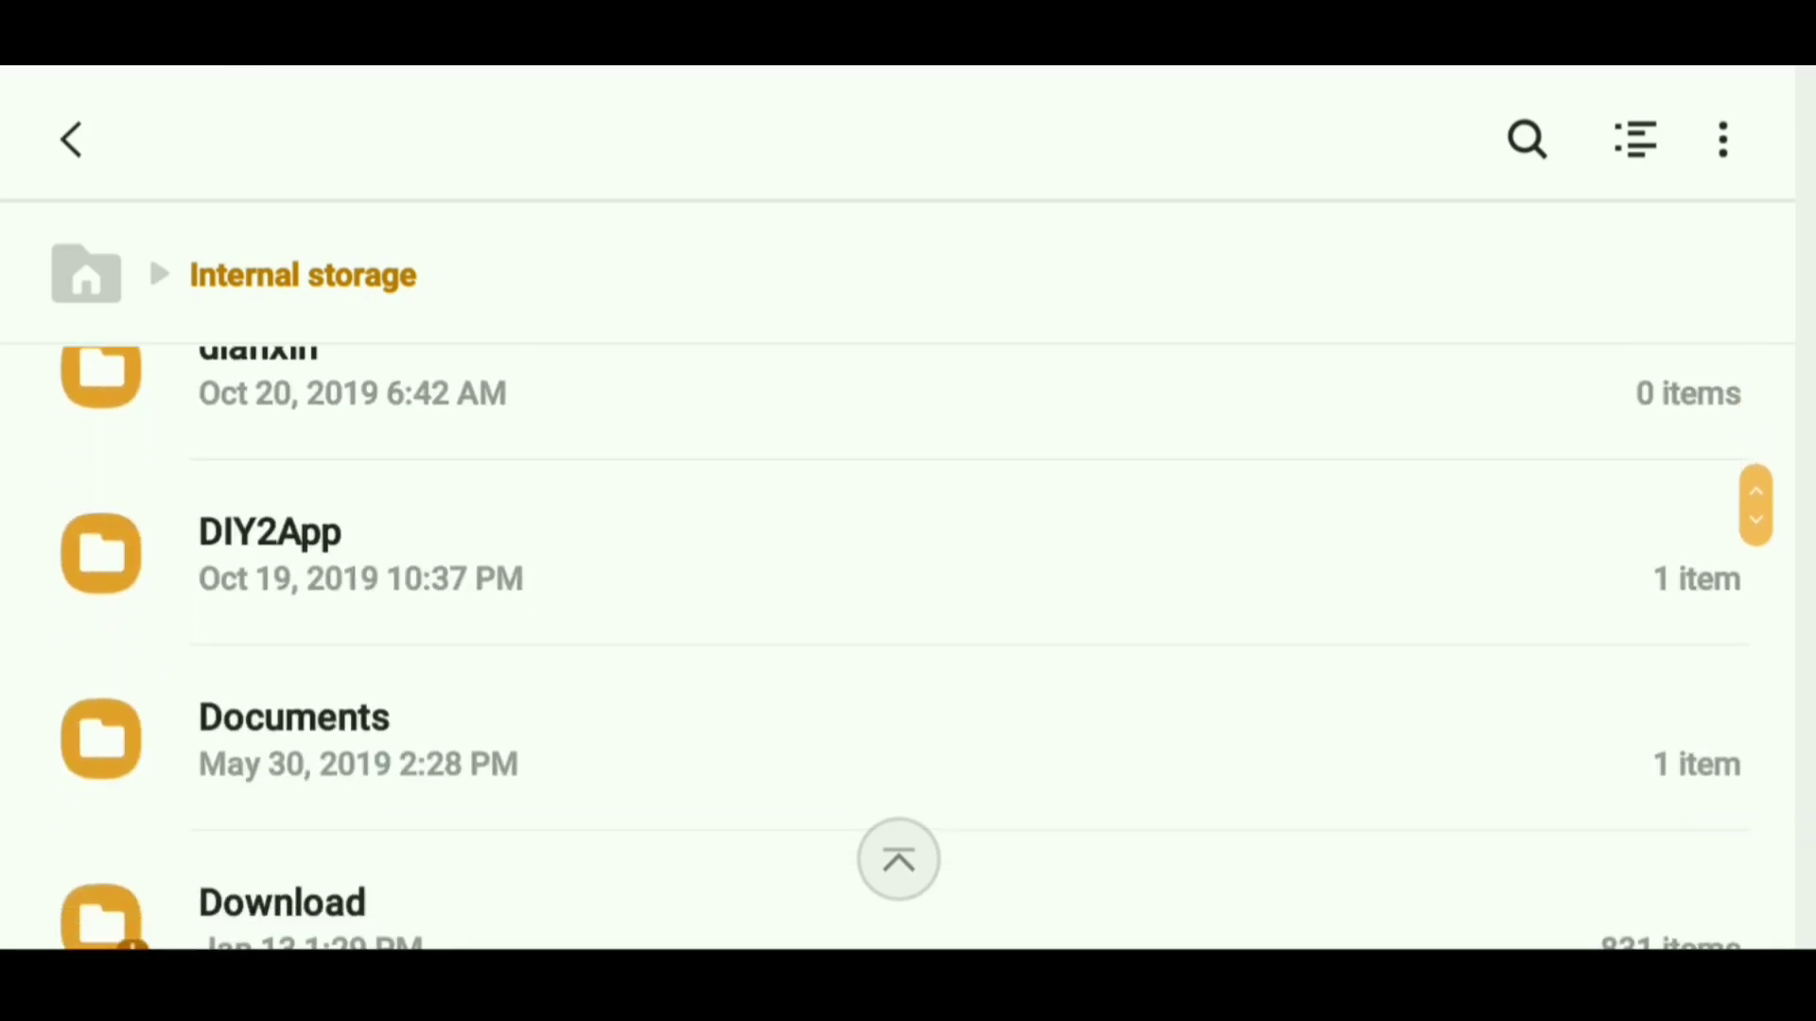
pyautogui.scroll(-2, 908, 640)
pyautogui.scroll(-1, 908, 639)
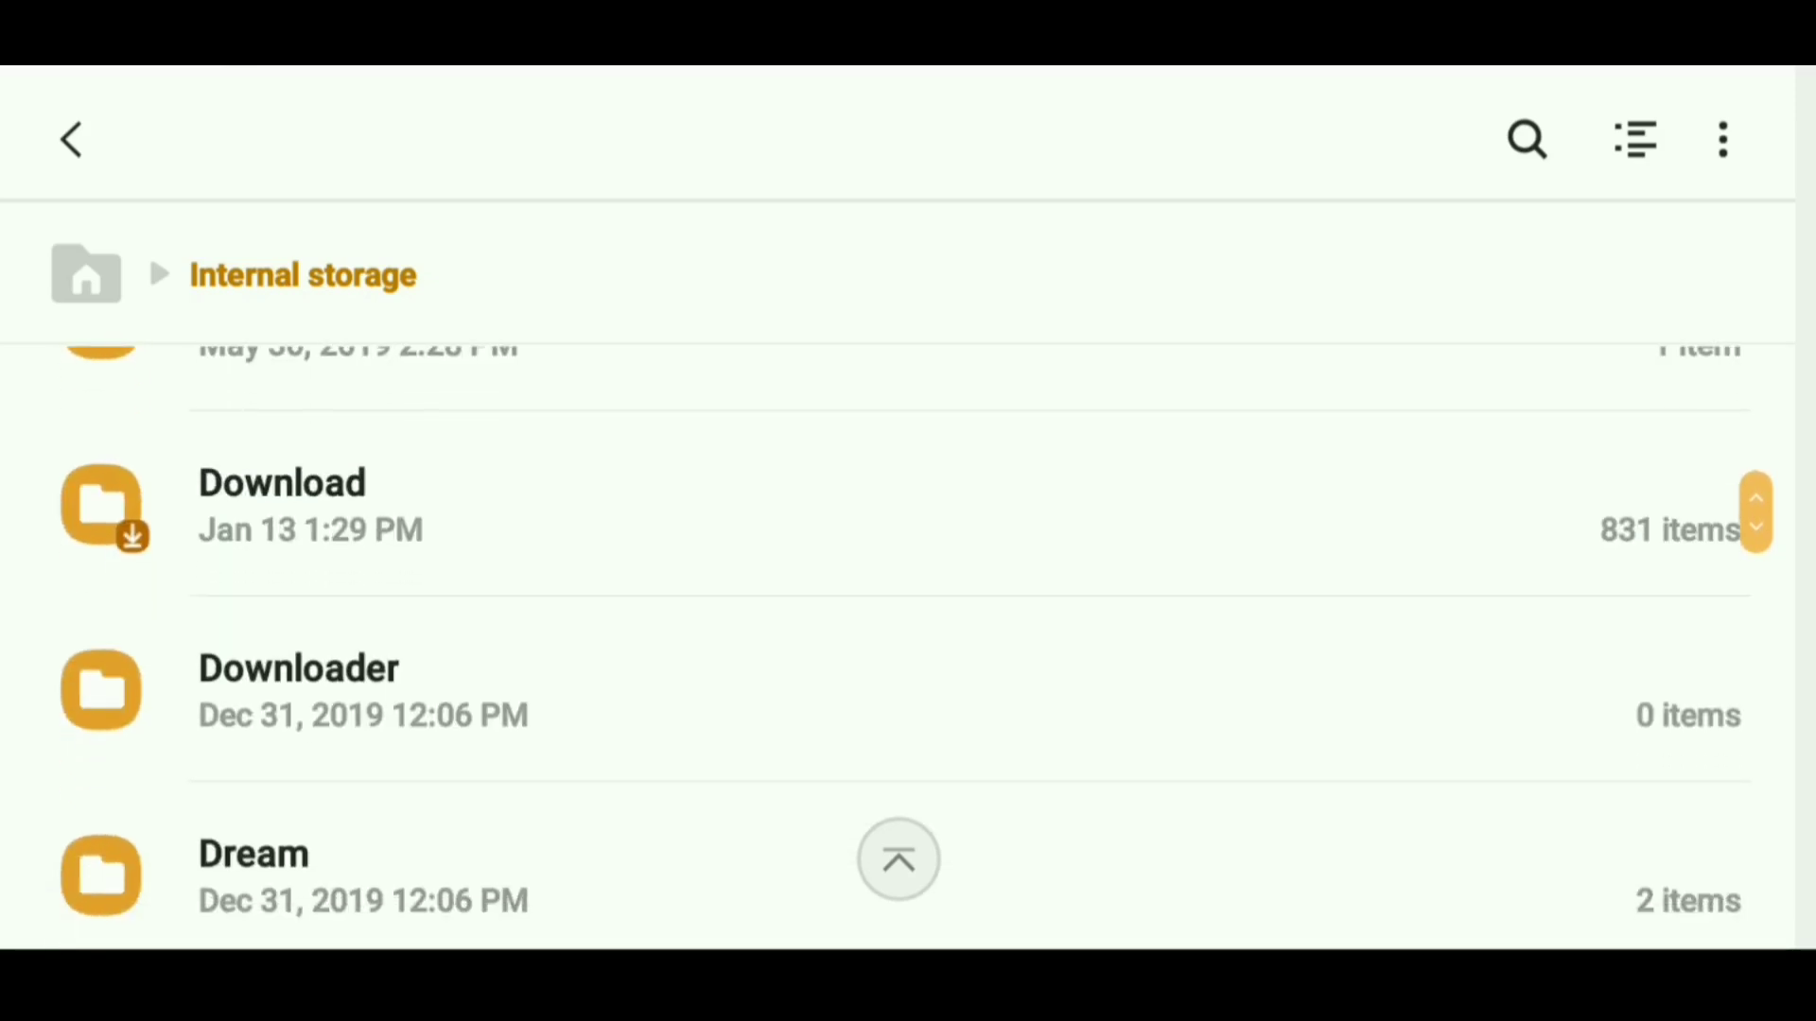
pyautogui.click(281, 507)
pyautogui.scroll(-1, 908, 639)
pyautogui.scroll(-3, 908, 638)
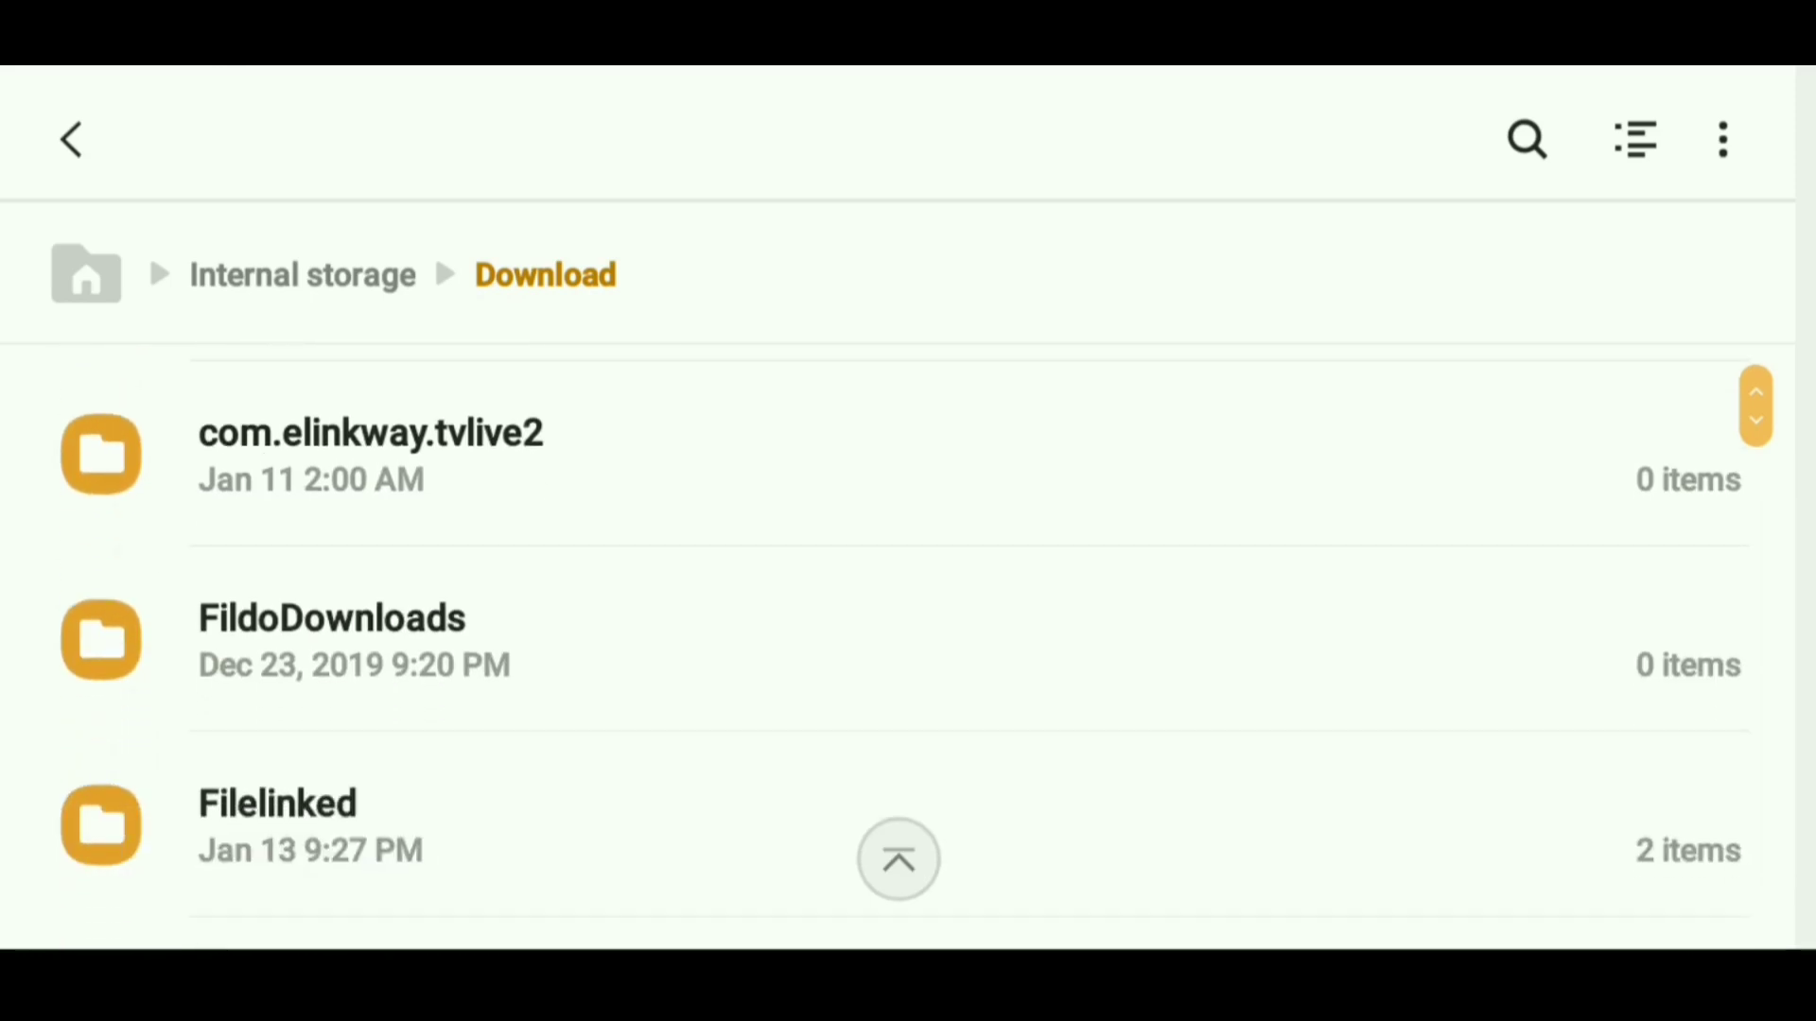
pyautogui.scroll(-3, 908, 638)
pyautogui.scroll(2, 908, 640)
pyautogui.scroll(-1, 909, 638)
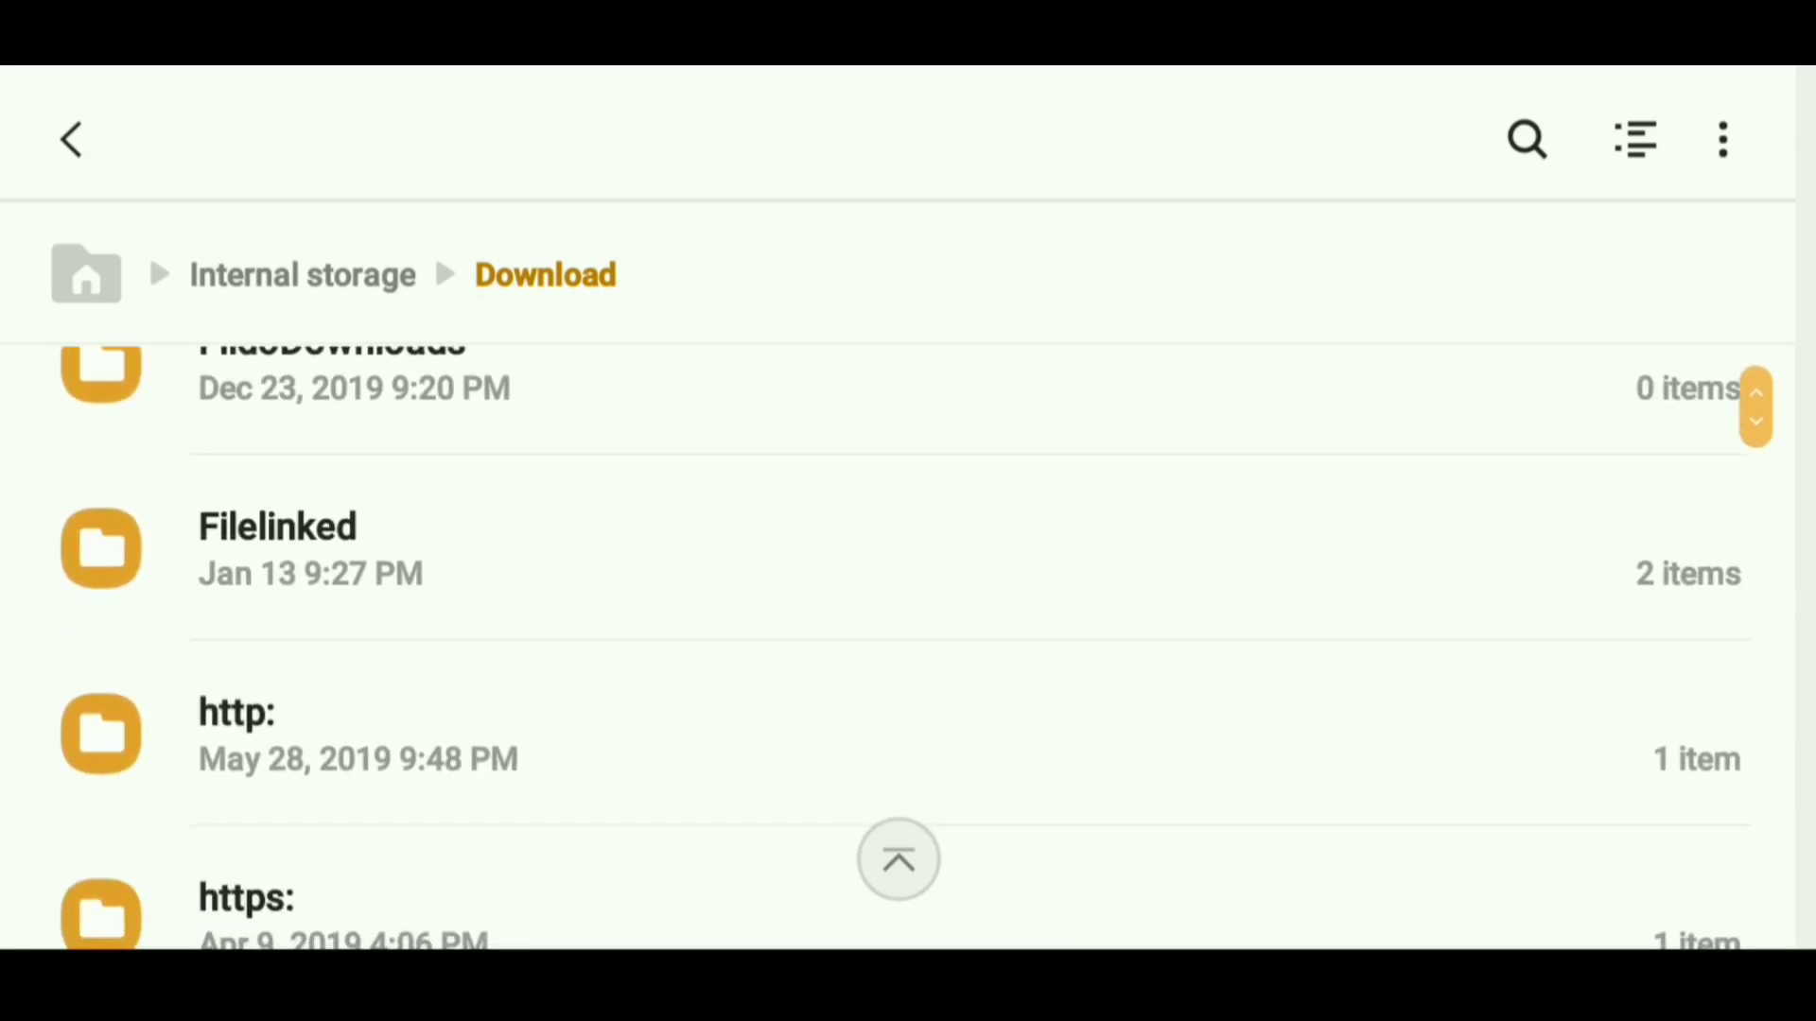
# - Enter Filelinked, select 4rmM012g.apk and show its more-actions menu
pyautogui.click(275, 532)
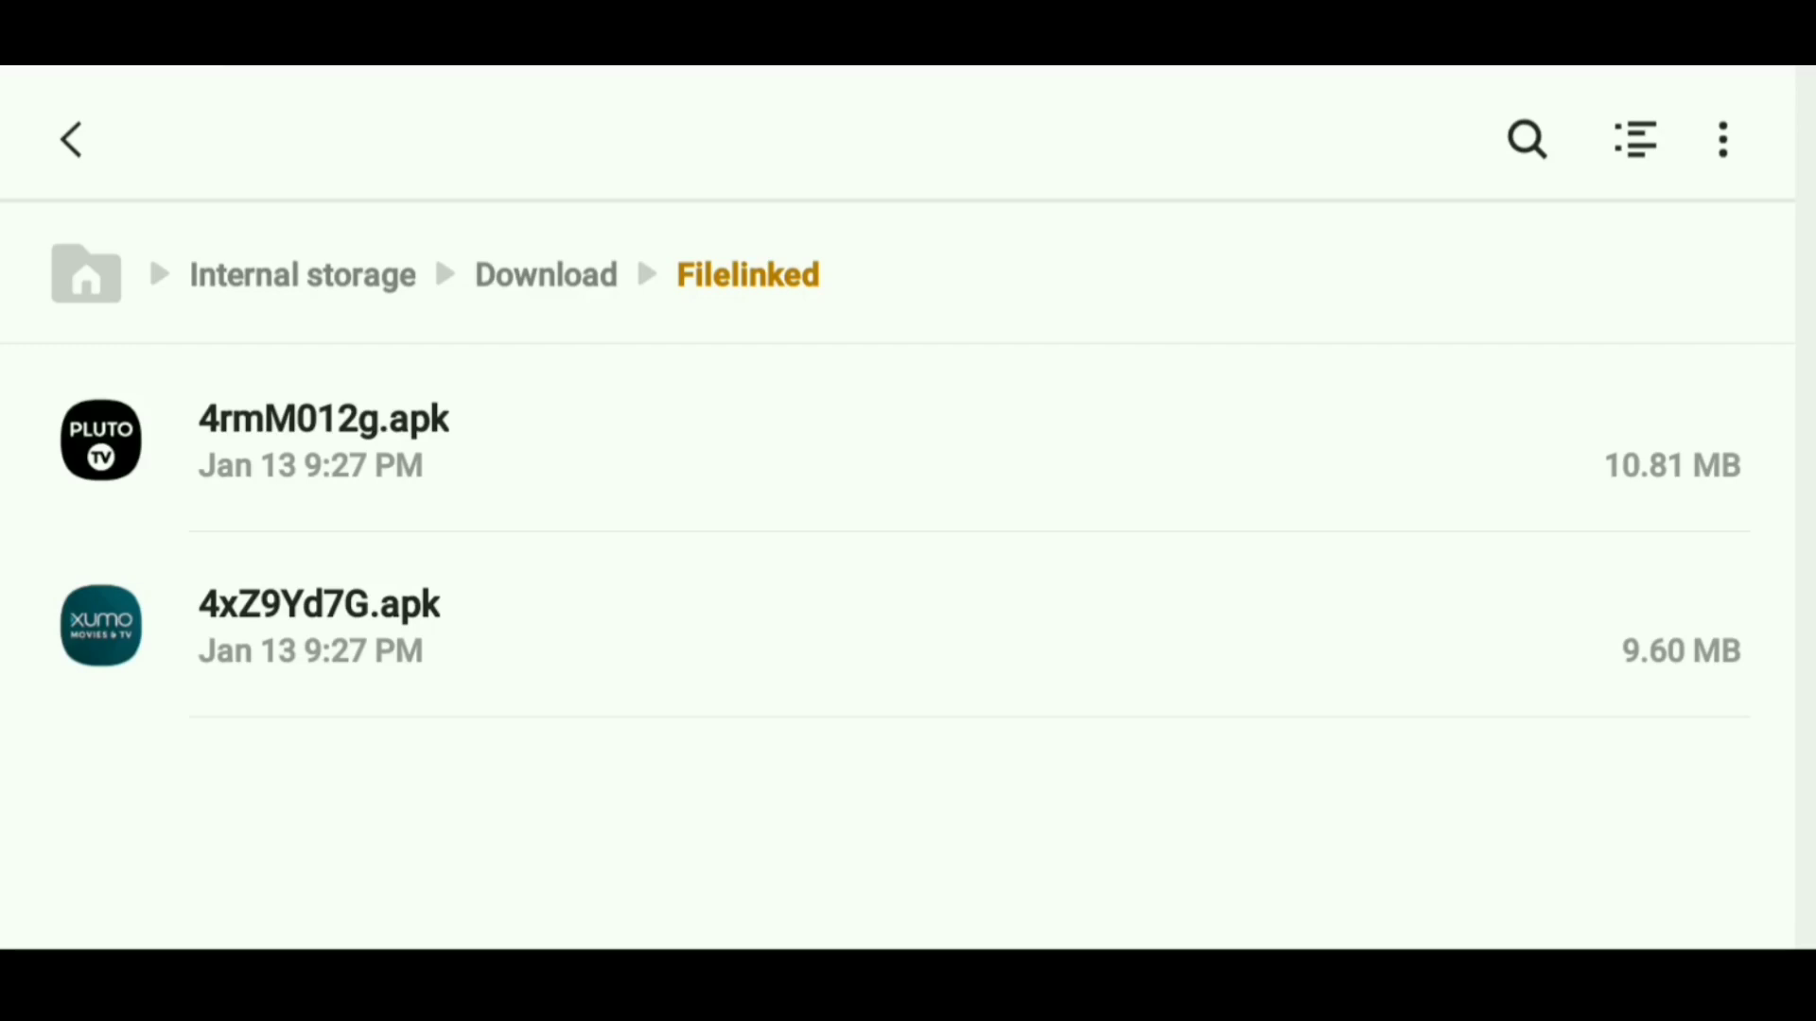
pyautogui.click(851, 440)
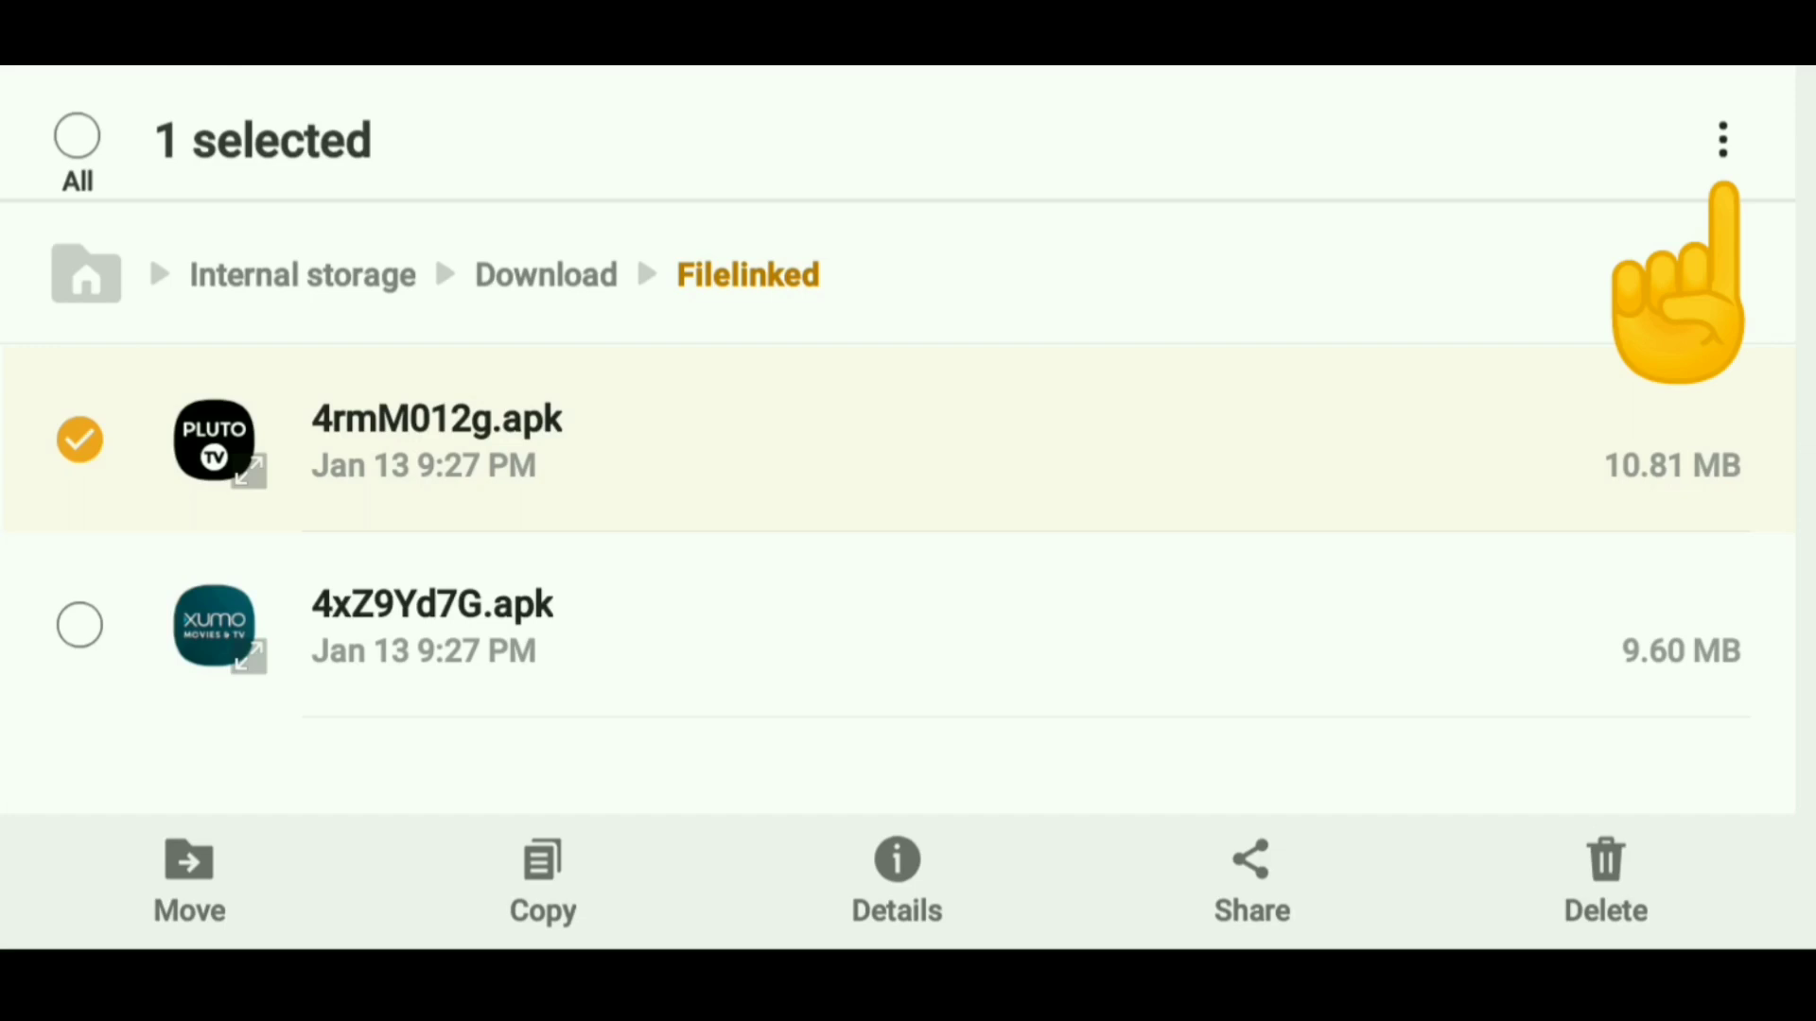
pyautogui.click(1722, 138)
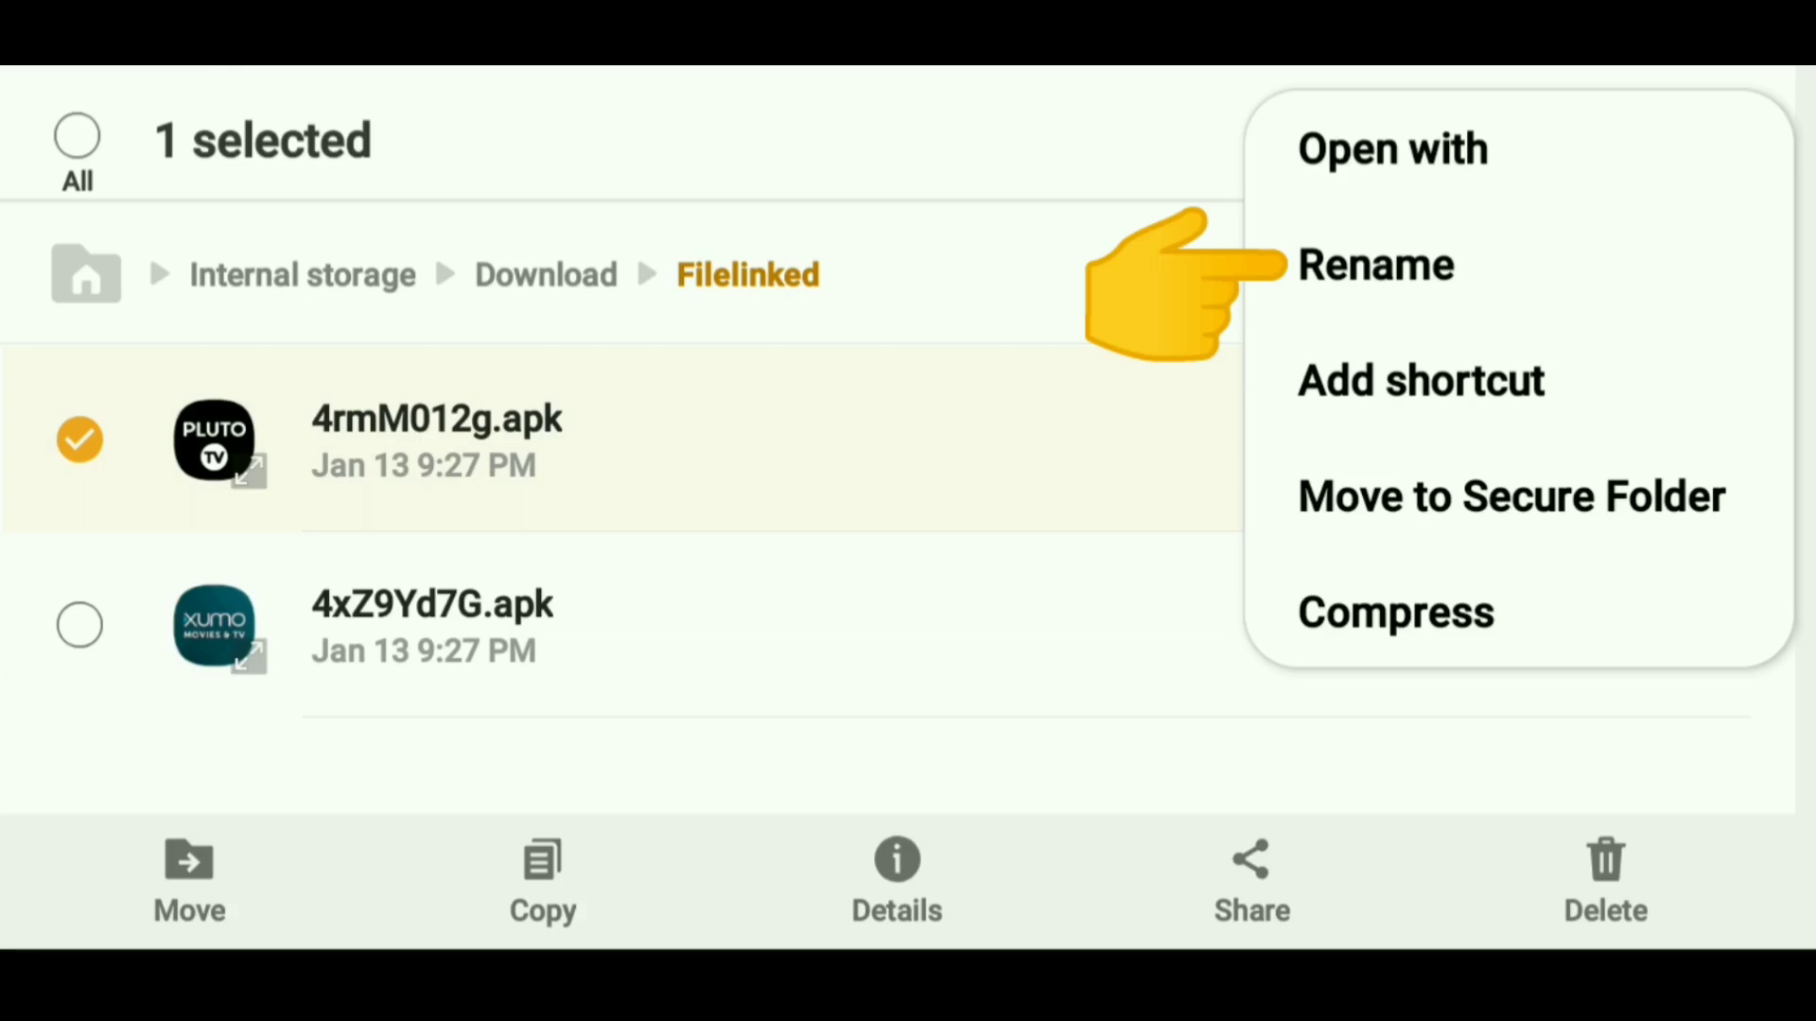
# - Rename 4rmM012g.apk to Pluto2.2.apk and confirm
pyautogui.click(1375, 265)
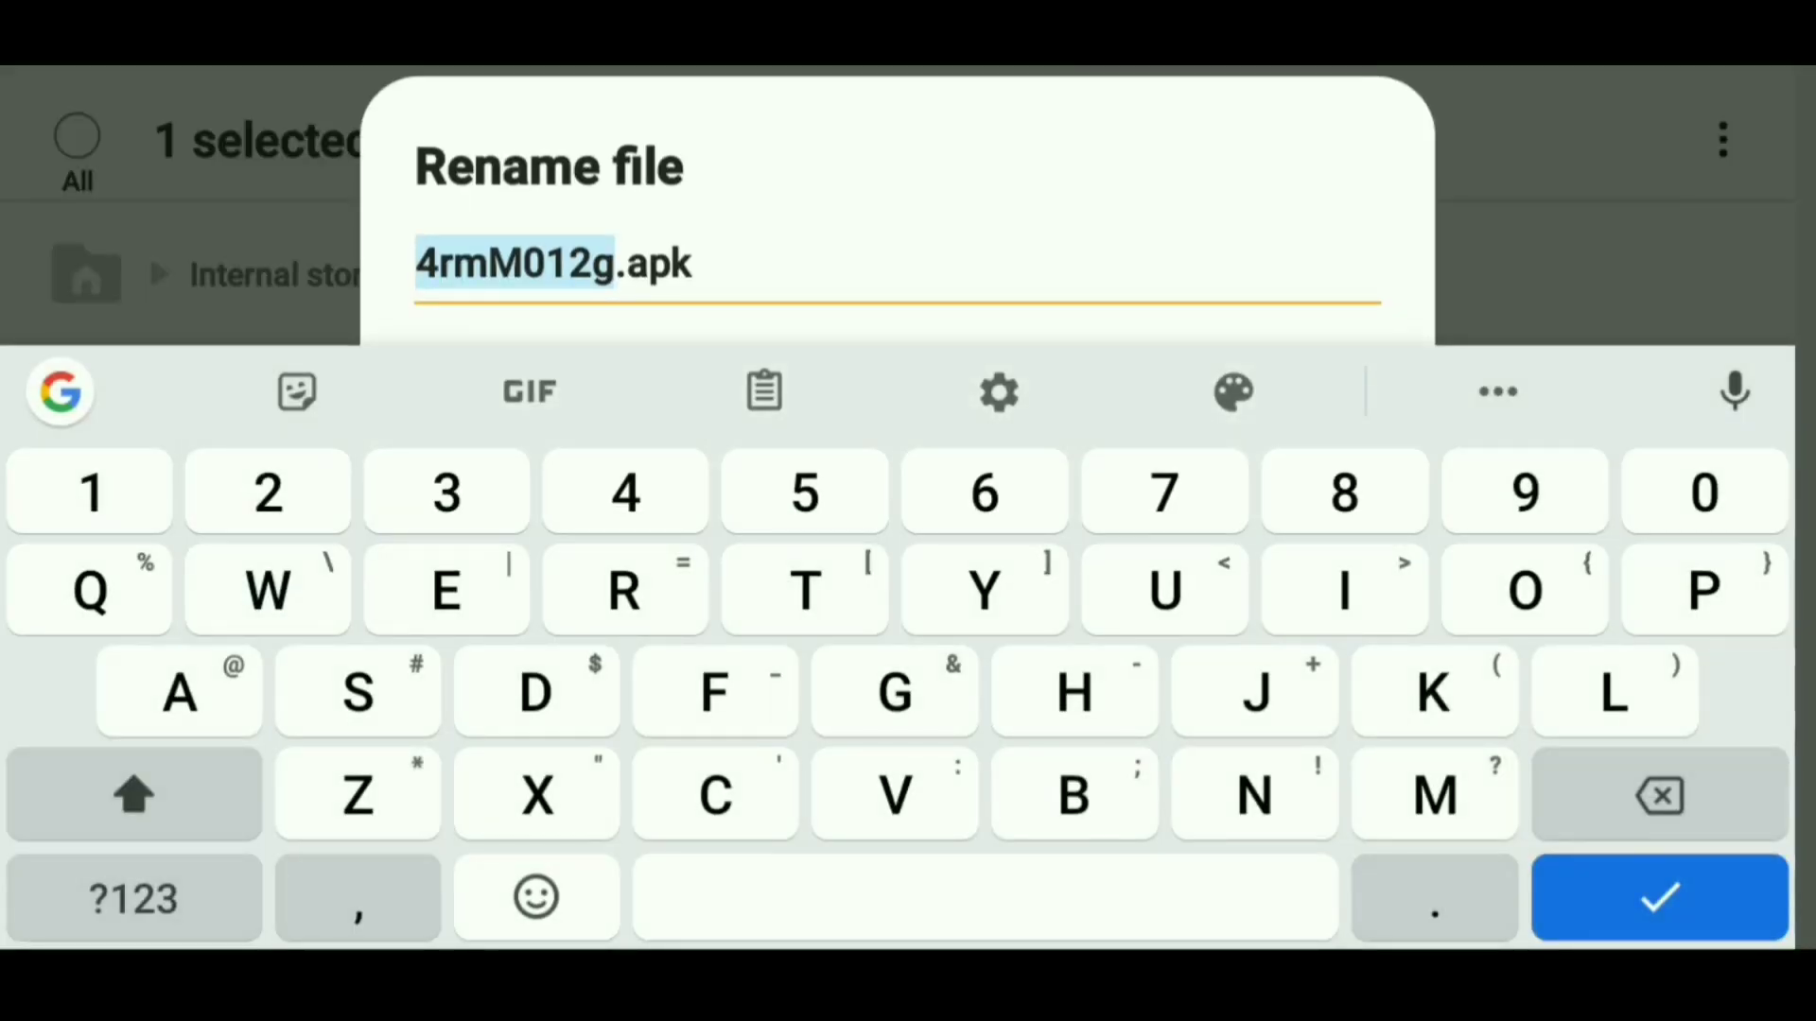
pyautogui.click(1702, 590)
pyautogui.click(1613, 691)
pyautogui.write('Pl')
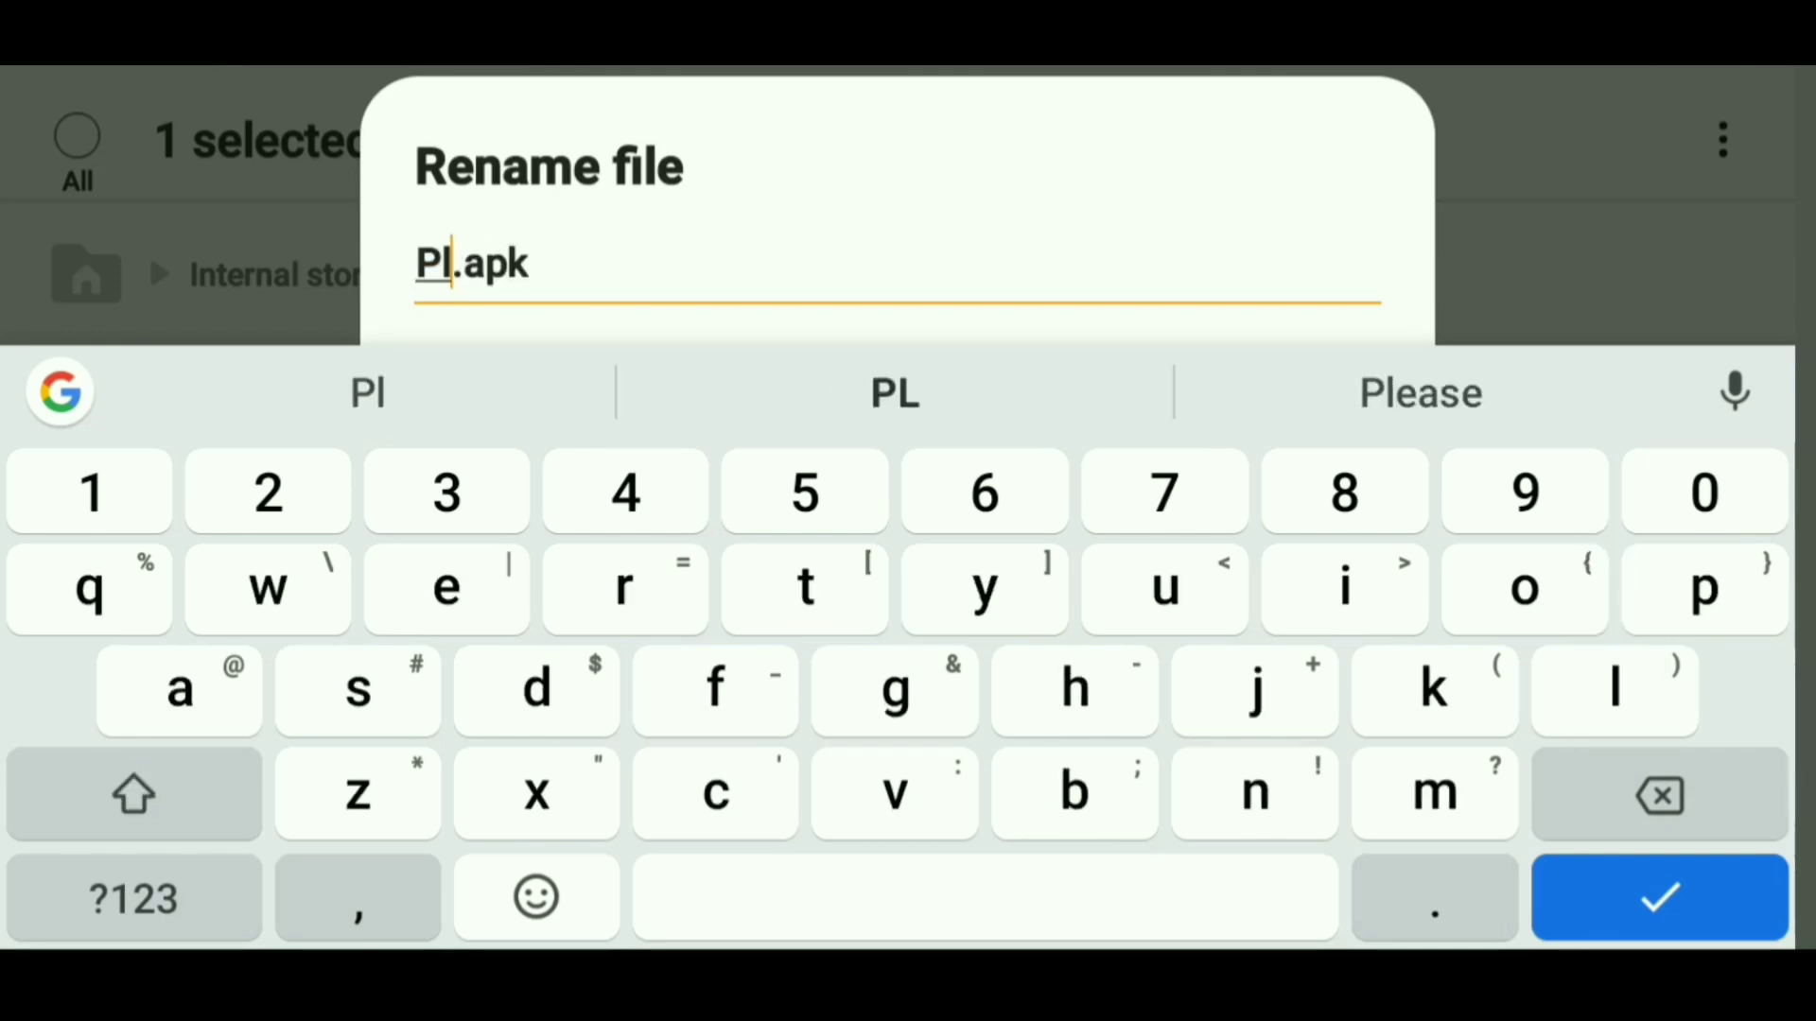
pyautogui.click(1163, 590)
pyautogui.click(805, 591)
pyautogui.click(1523, 590)
pyautogui.write('uto')
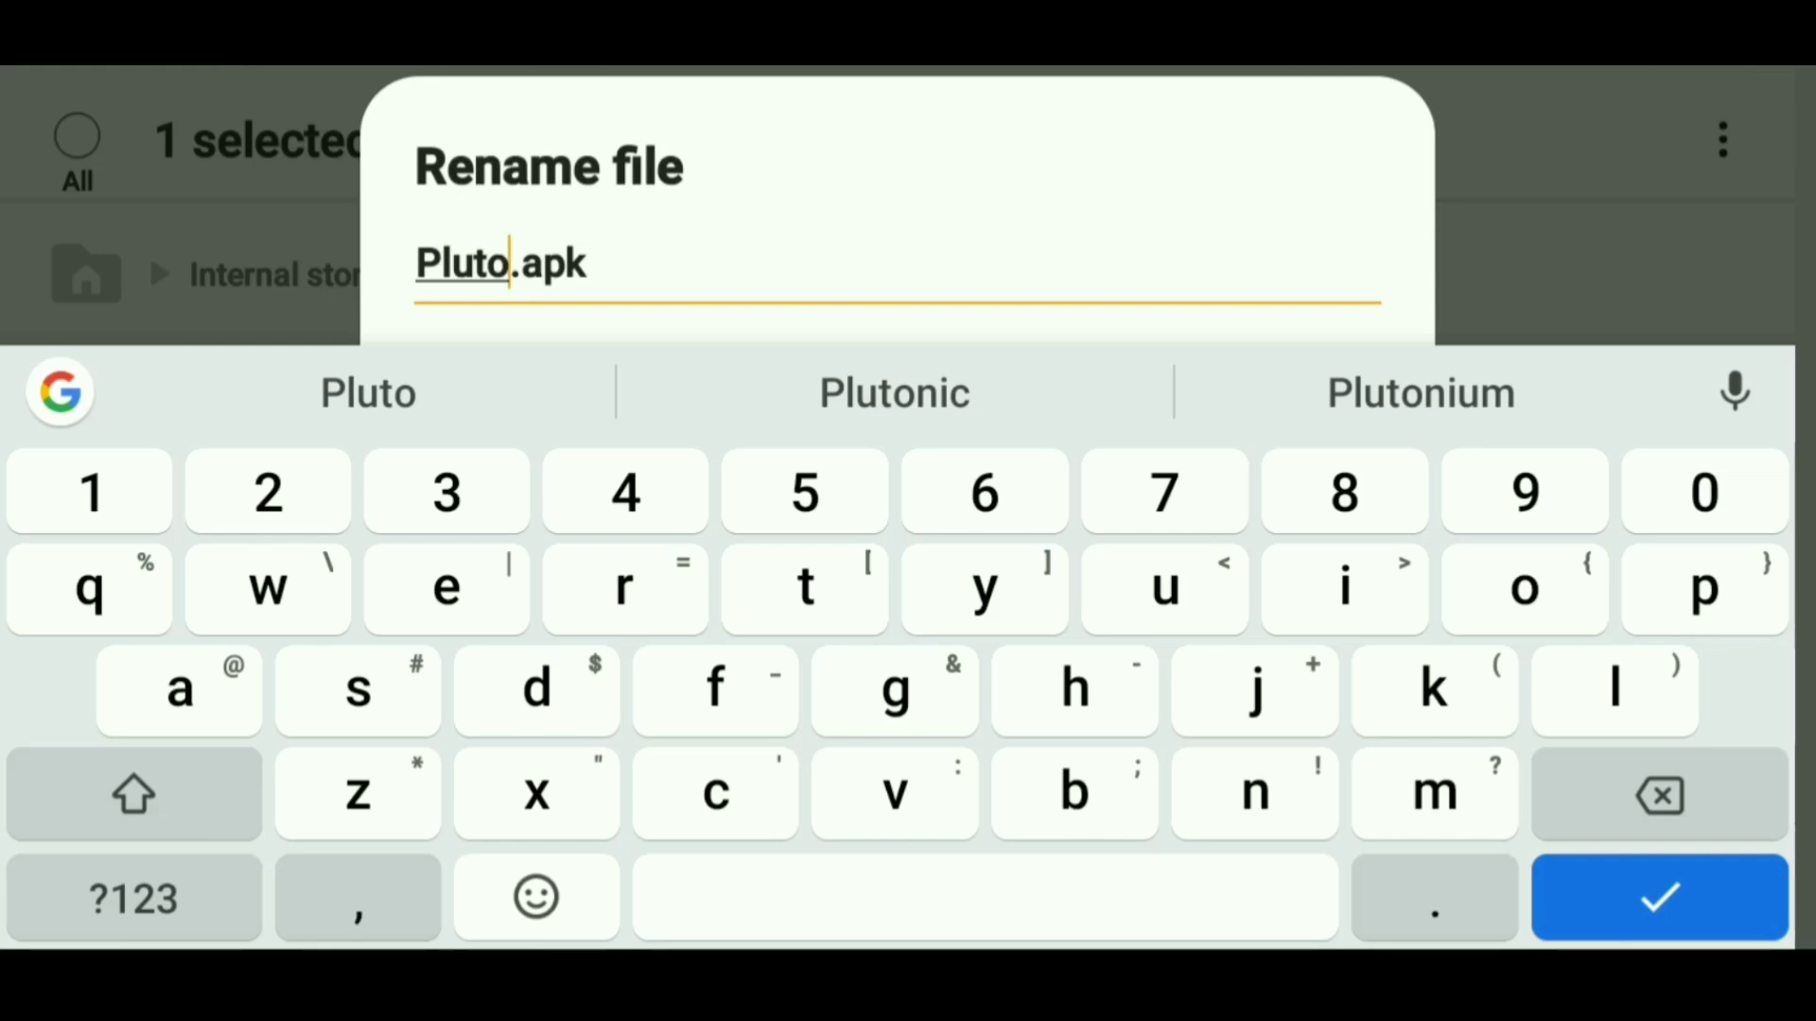
pyautogui.click(268, 492)
pyautogui.click(1437, 898)
pyautogui.write('2.')
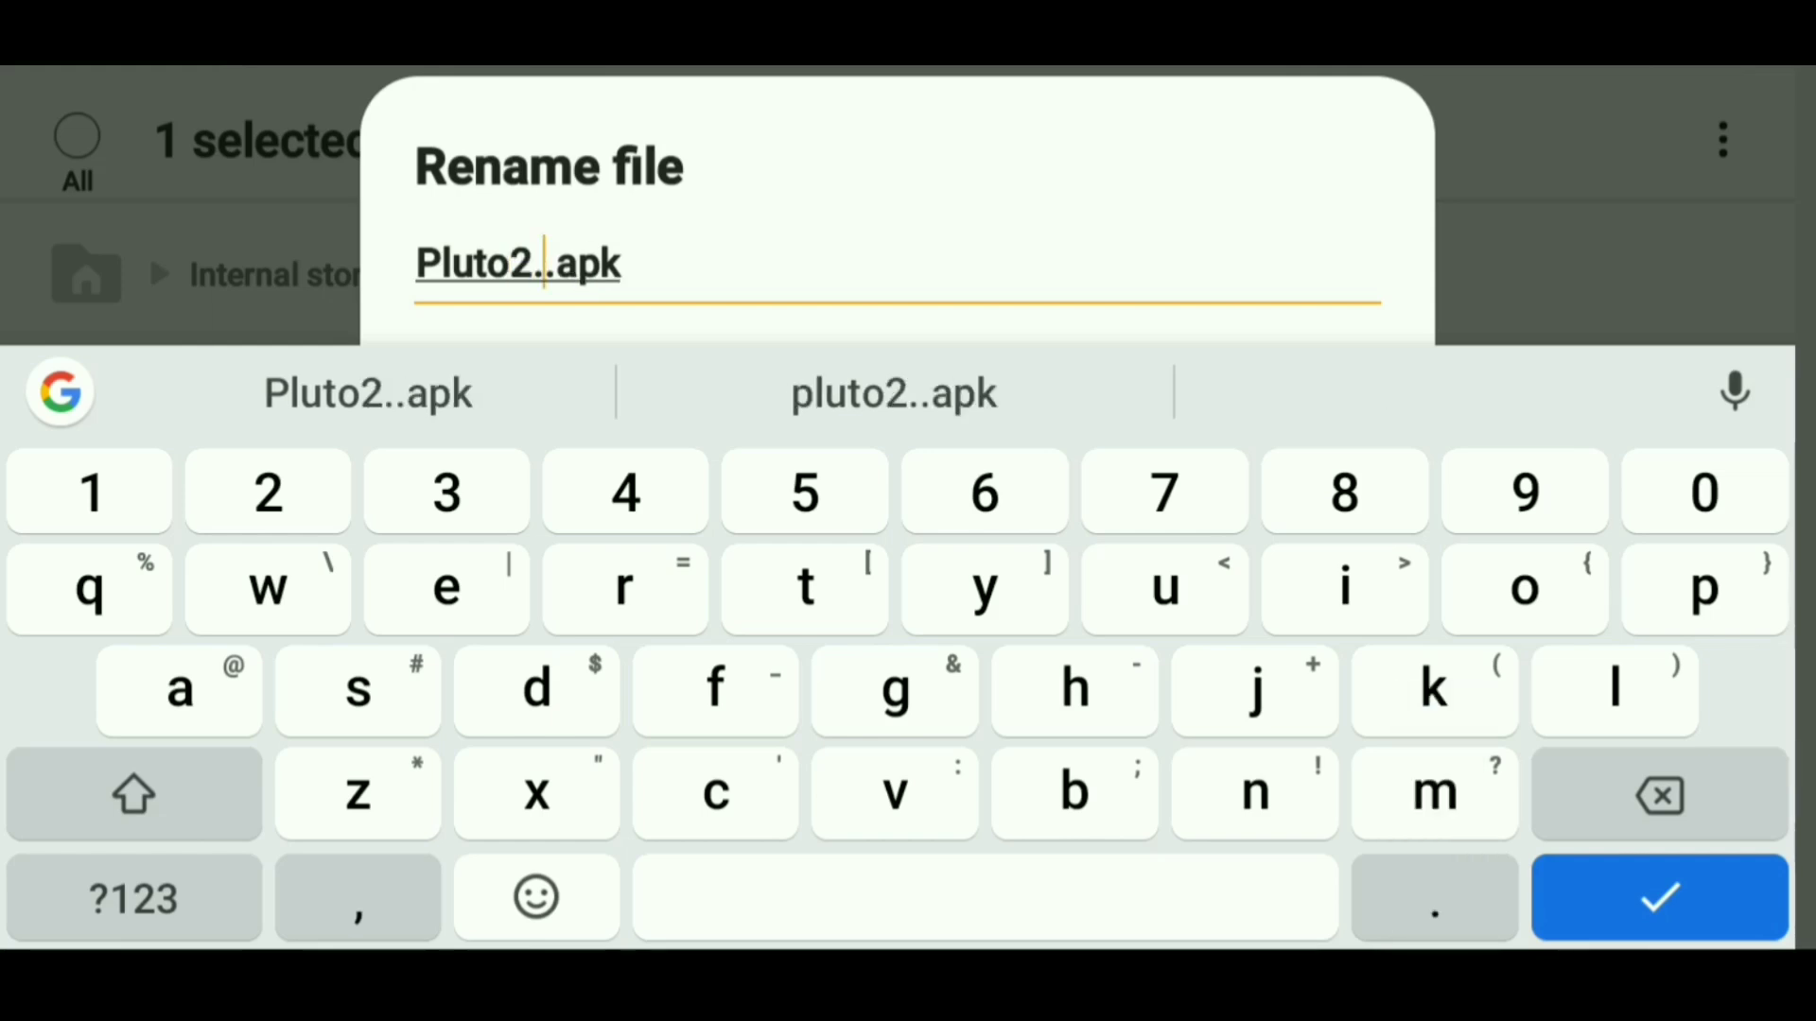
pyautogui.click(269, 493)
pyautogui.write('2')
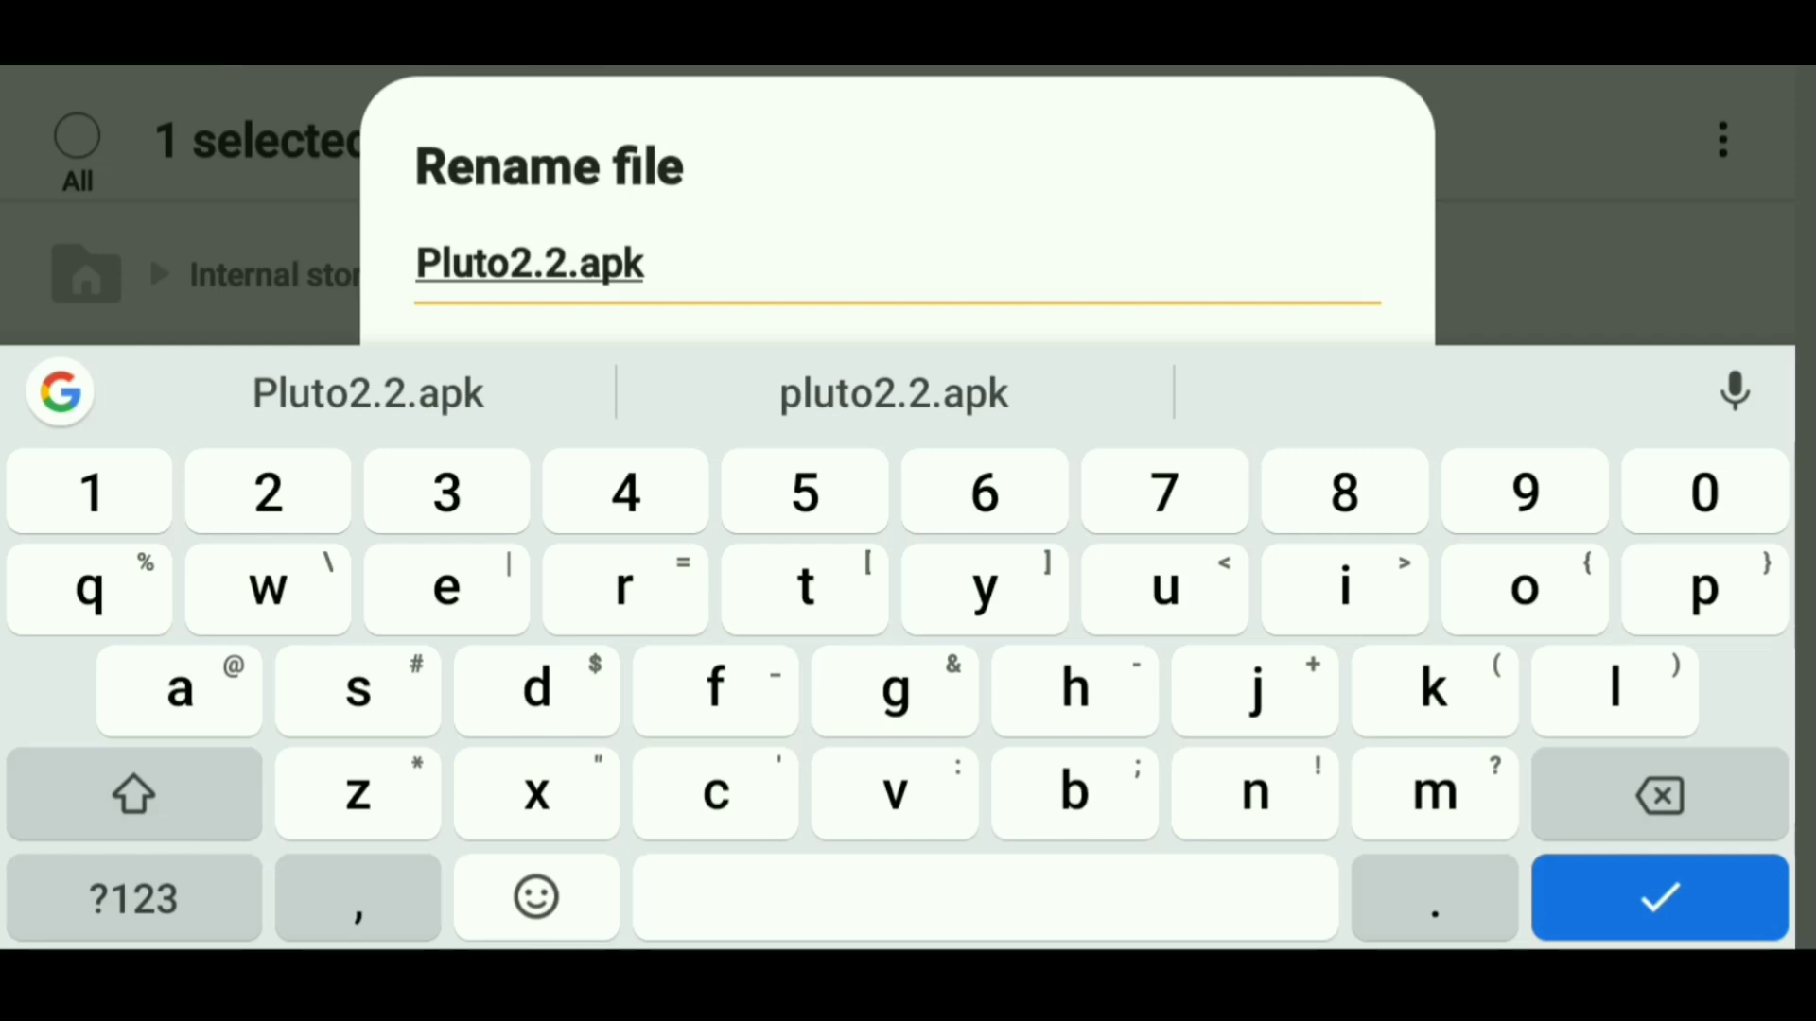
pyautogui.press('Escape')
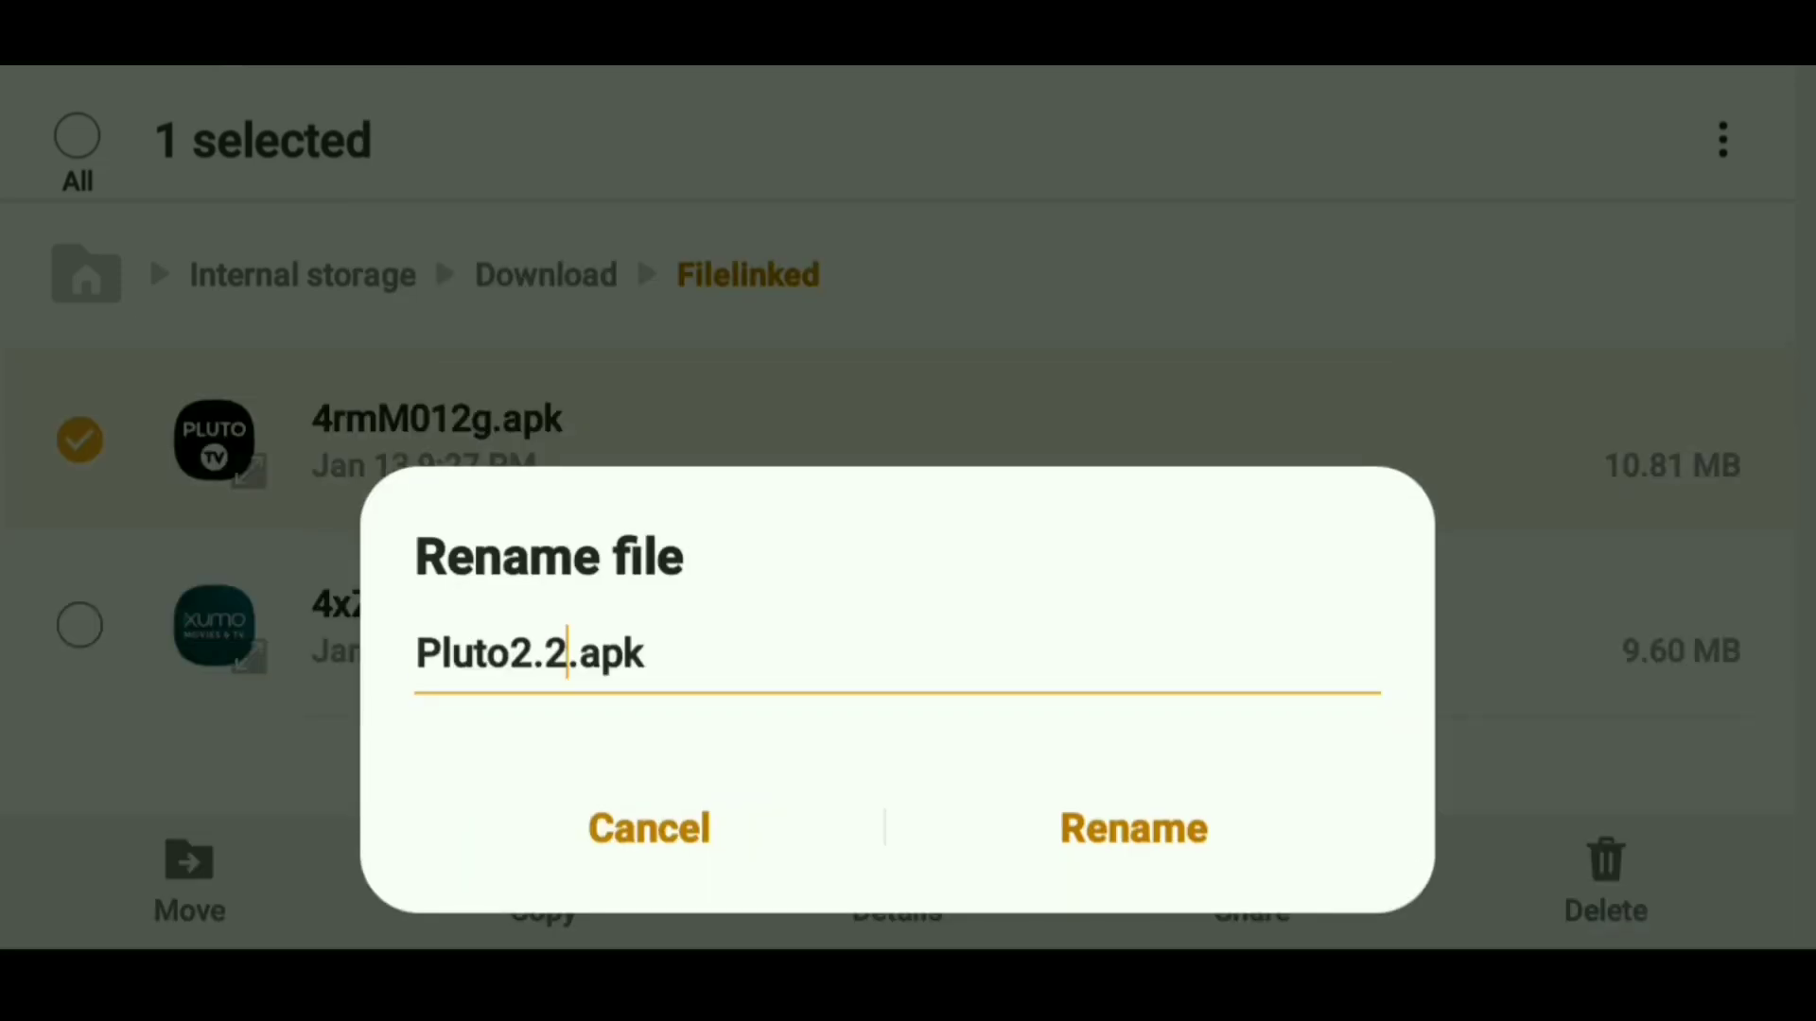
pyautogui.click(1133, 828)
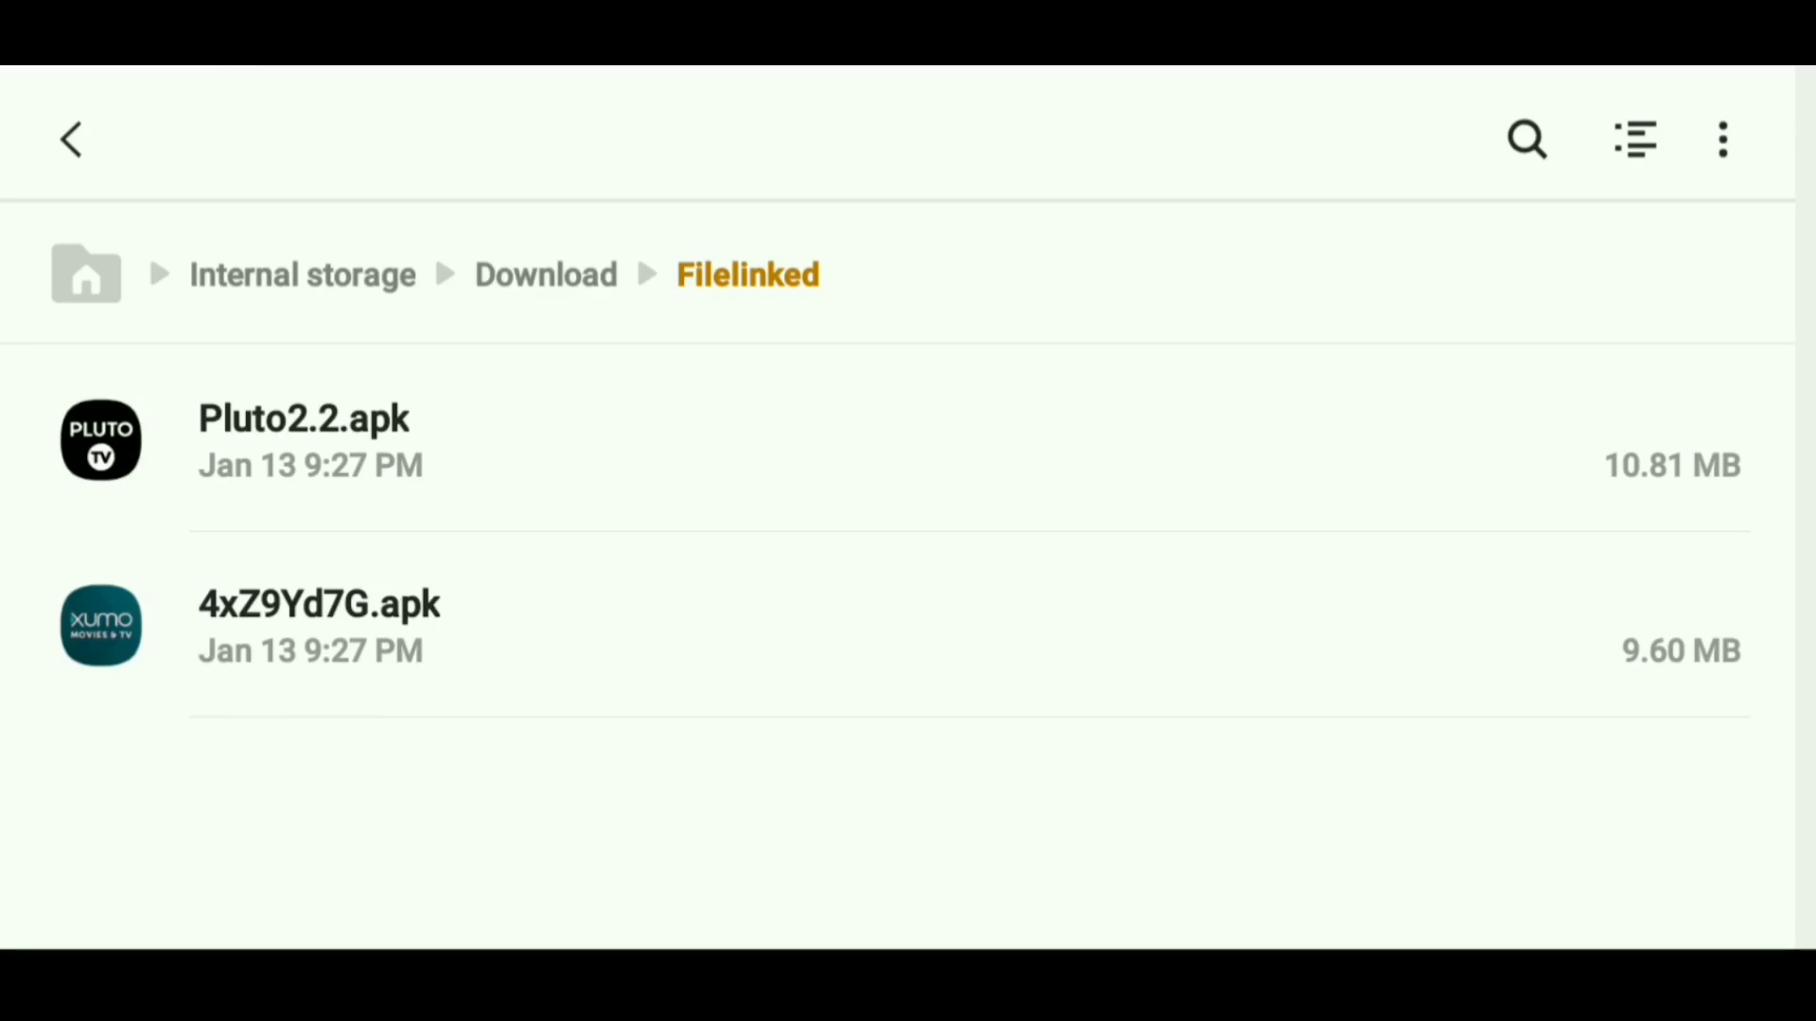
pyautogui.click(851, 441)
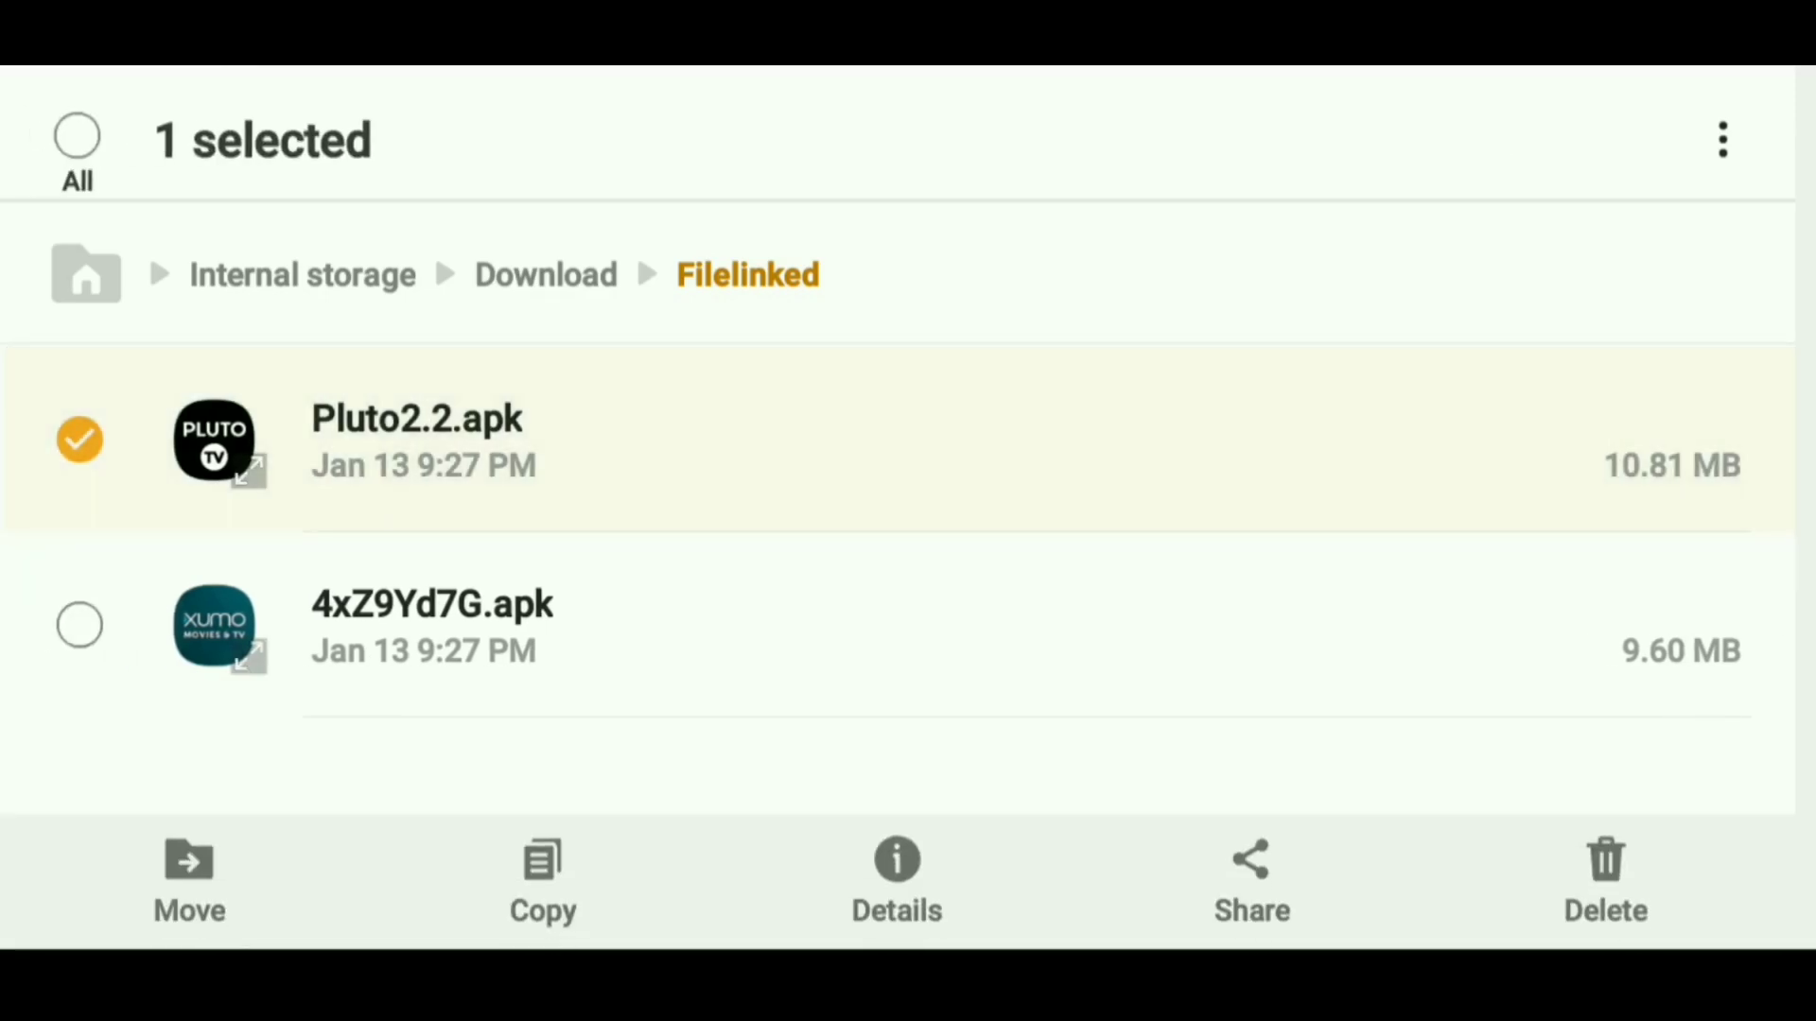
pyautogui.click(897, 880)
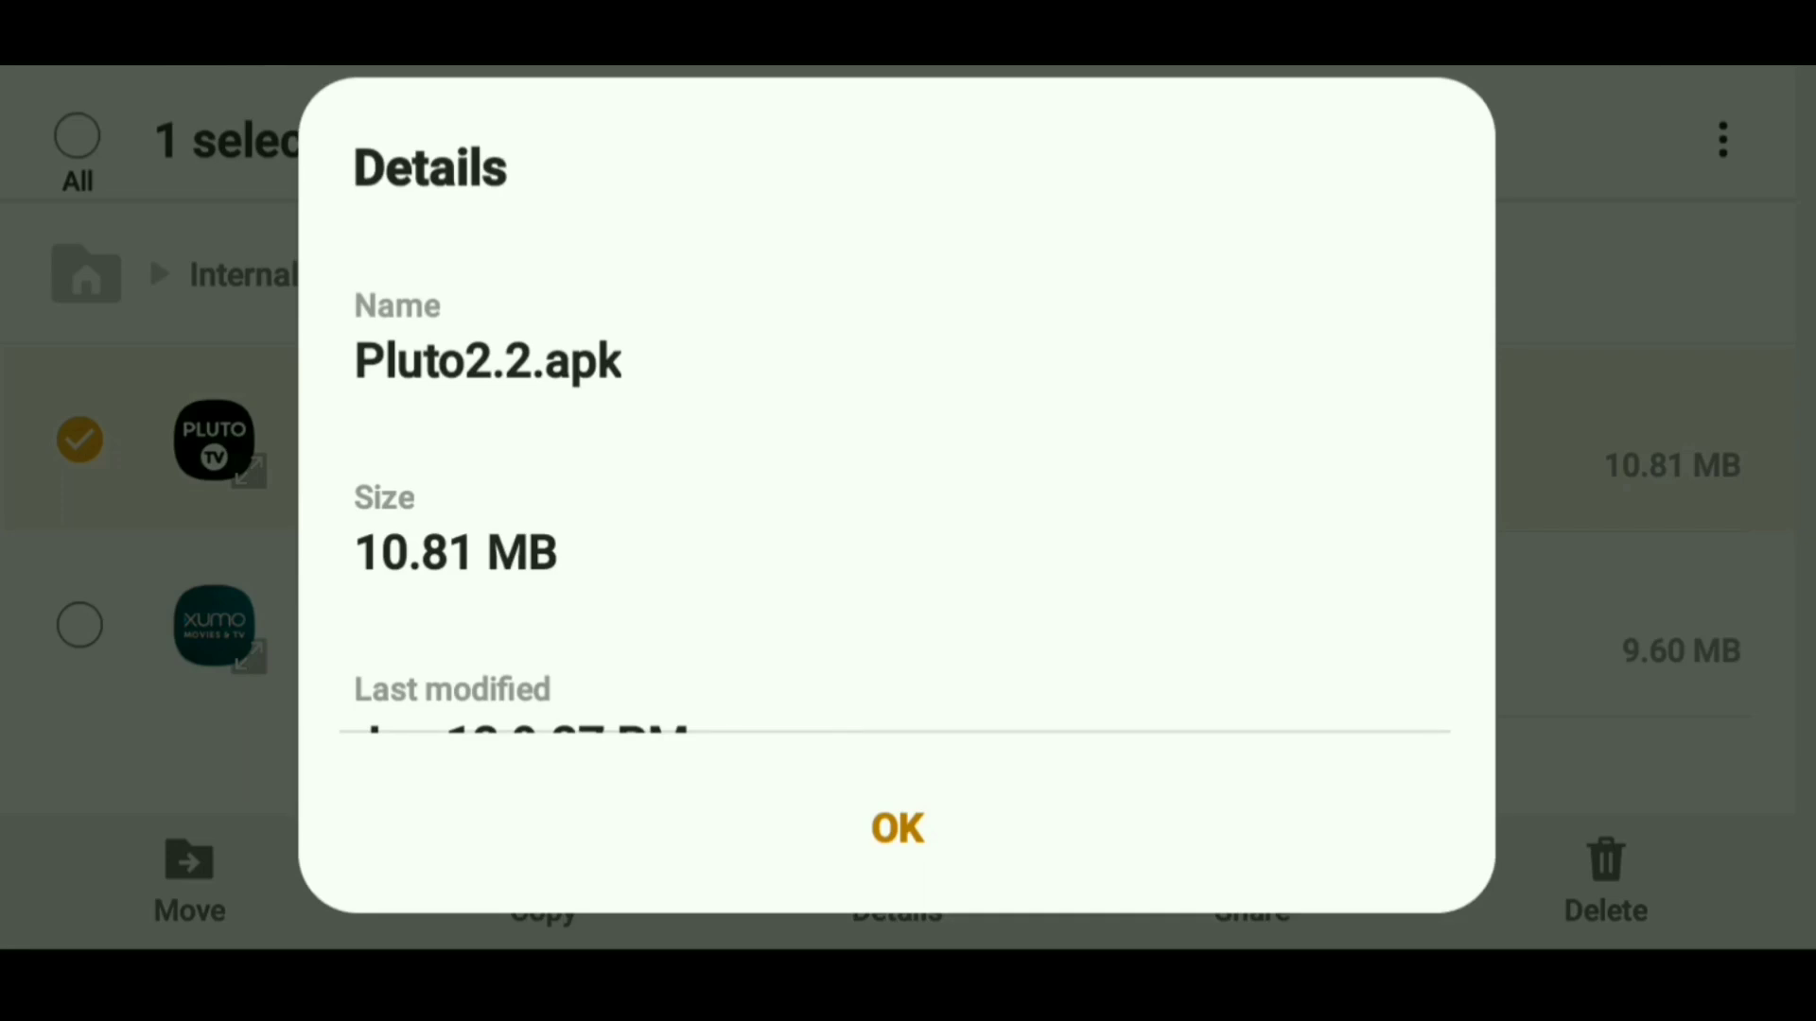
pyautogui.click(896, 830)
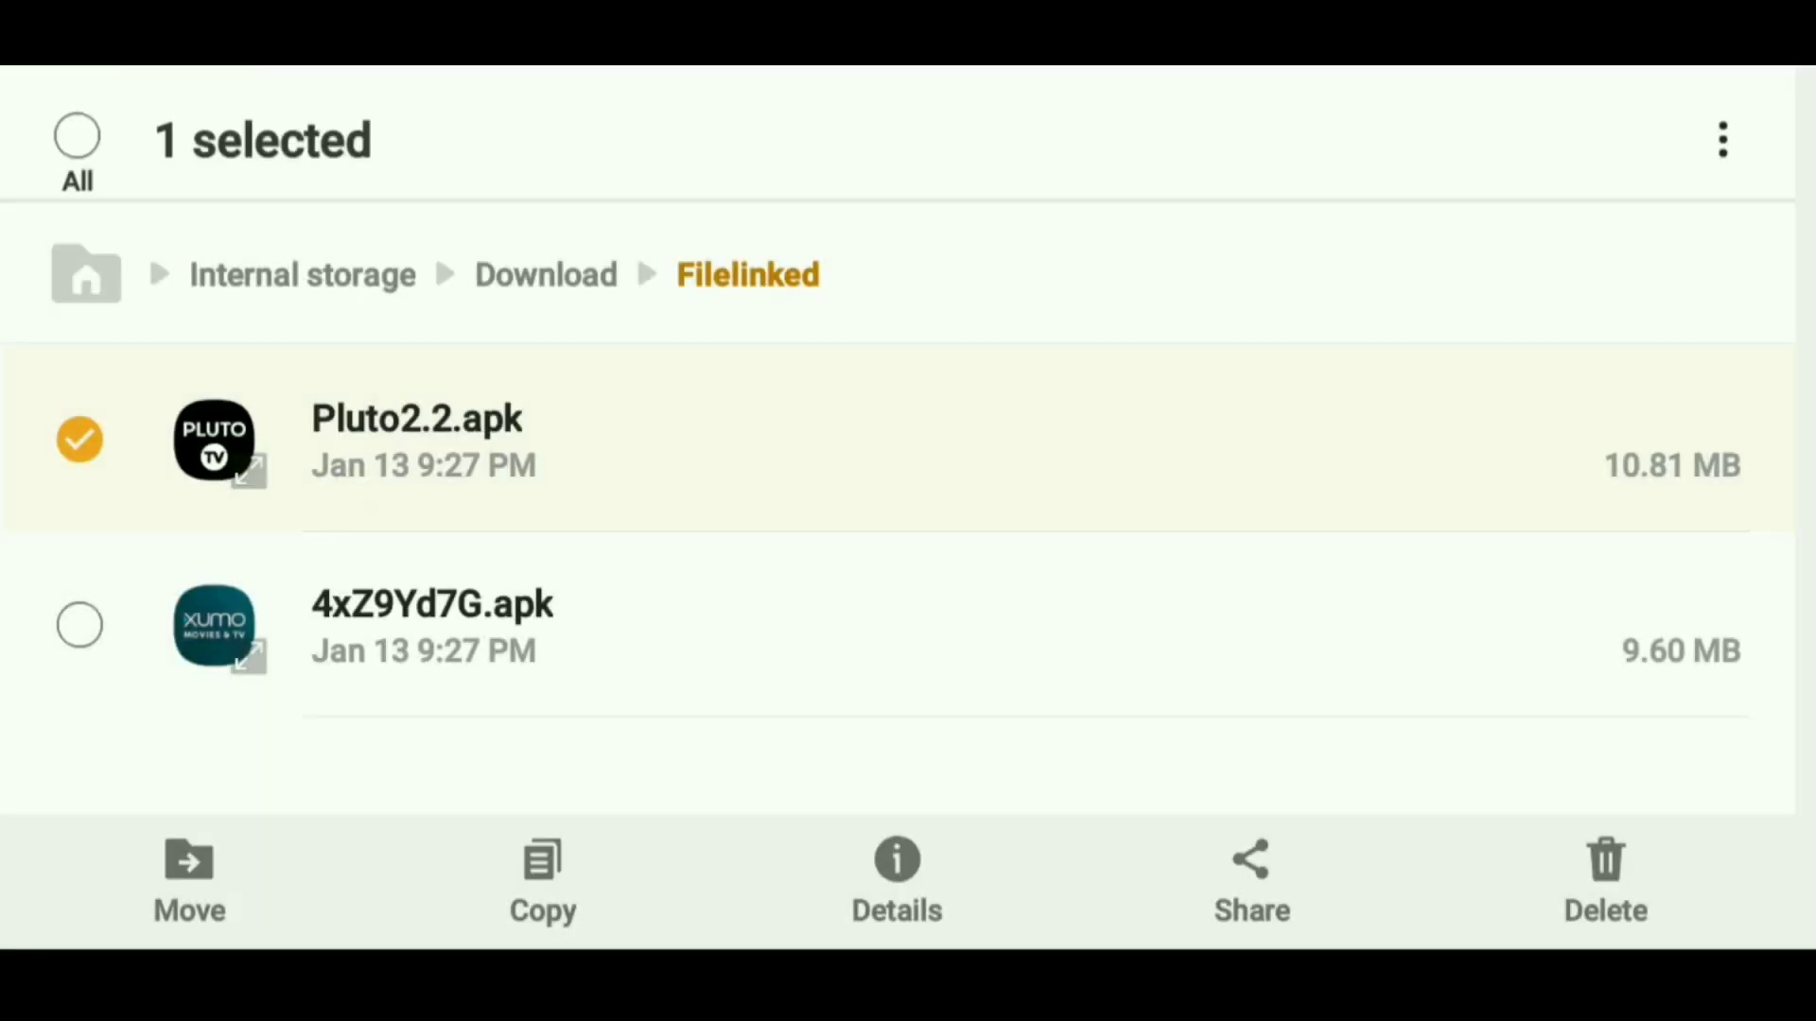
pyautogui.press('Escape')
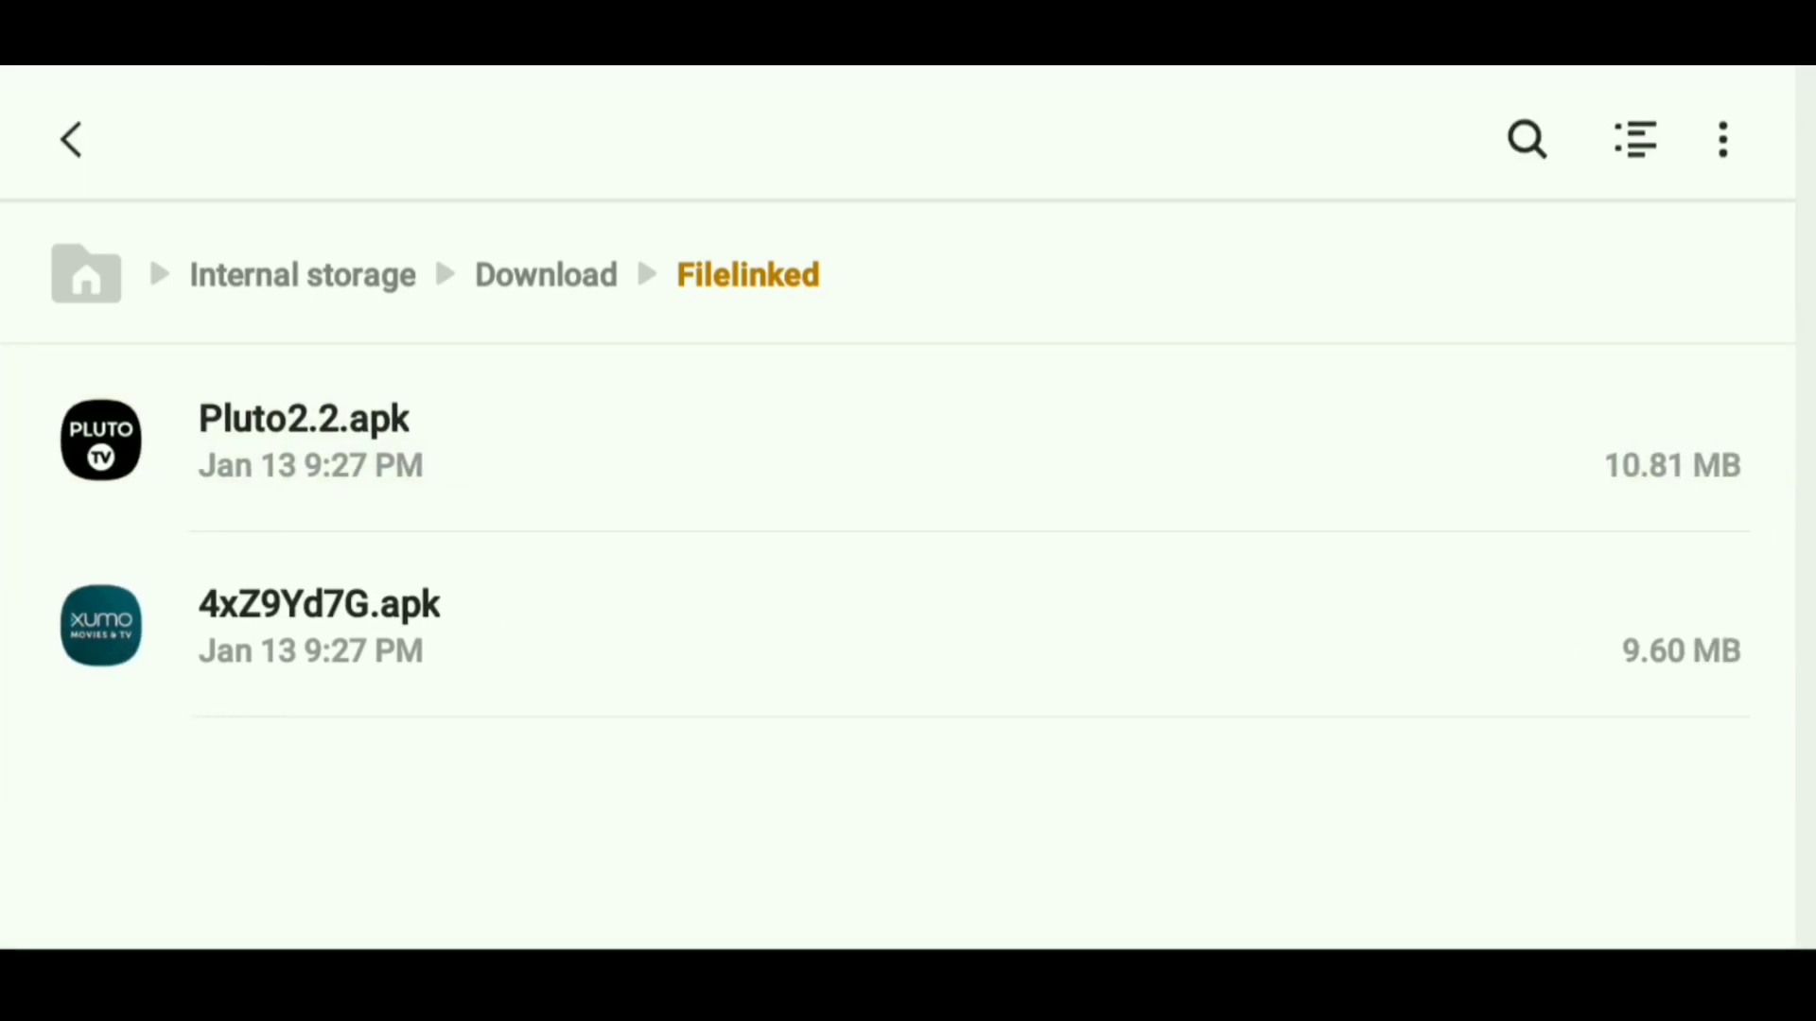
pyautogui.click(880, 627)
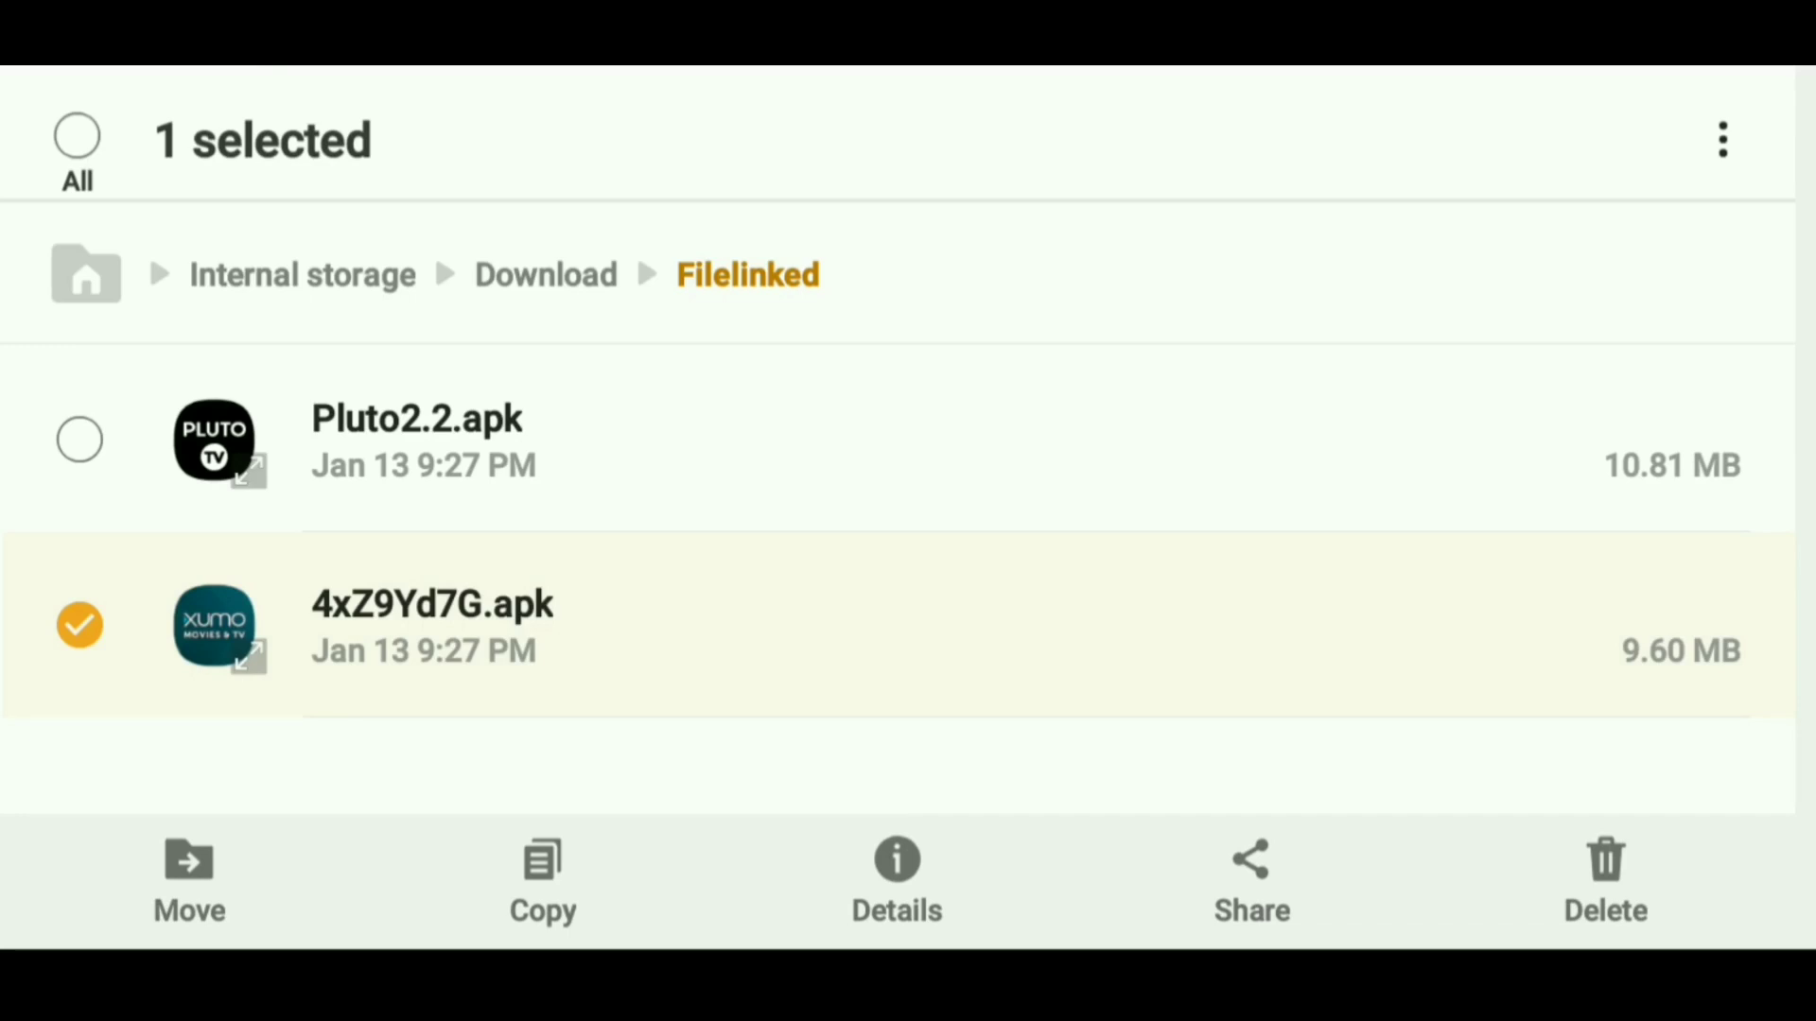
# - Rename the selected 4xZ9Yd7G.apk to Xumo.apk and confirm
pyautogui.click(1724, 139)
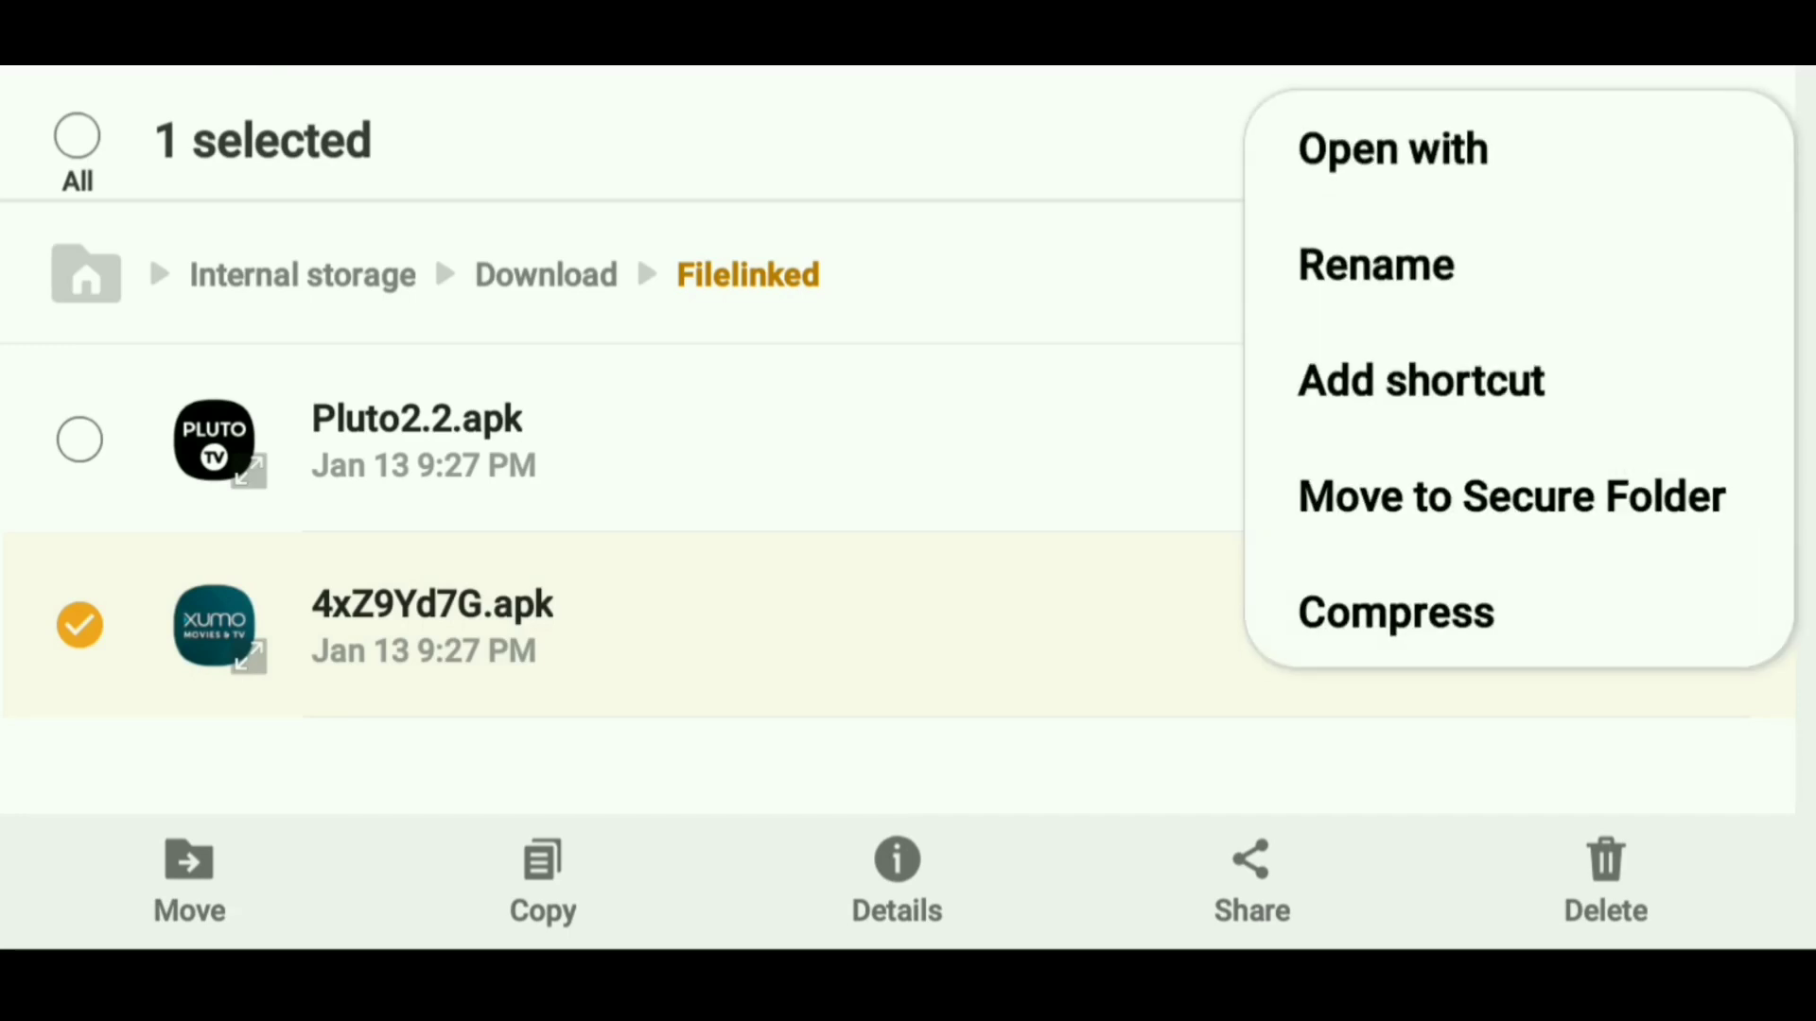
pyautogui.click(1419, 266)
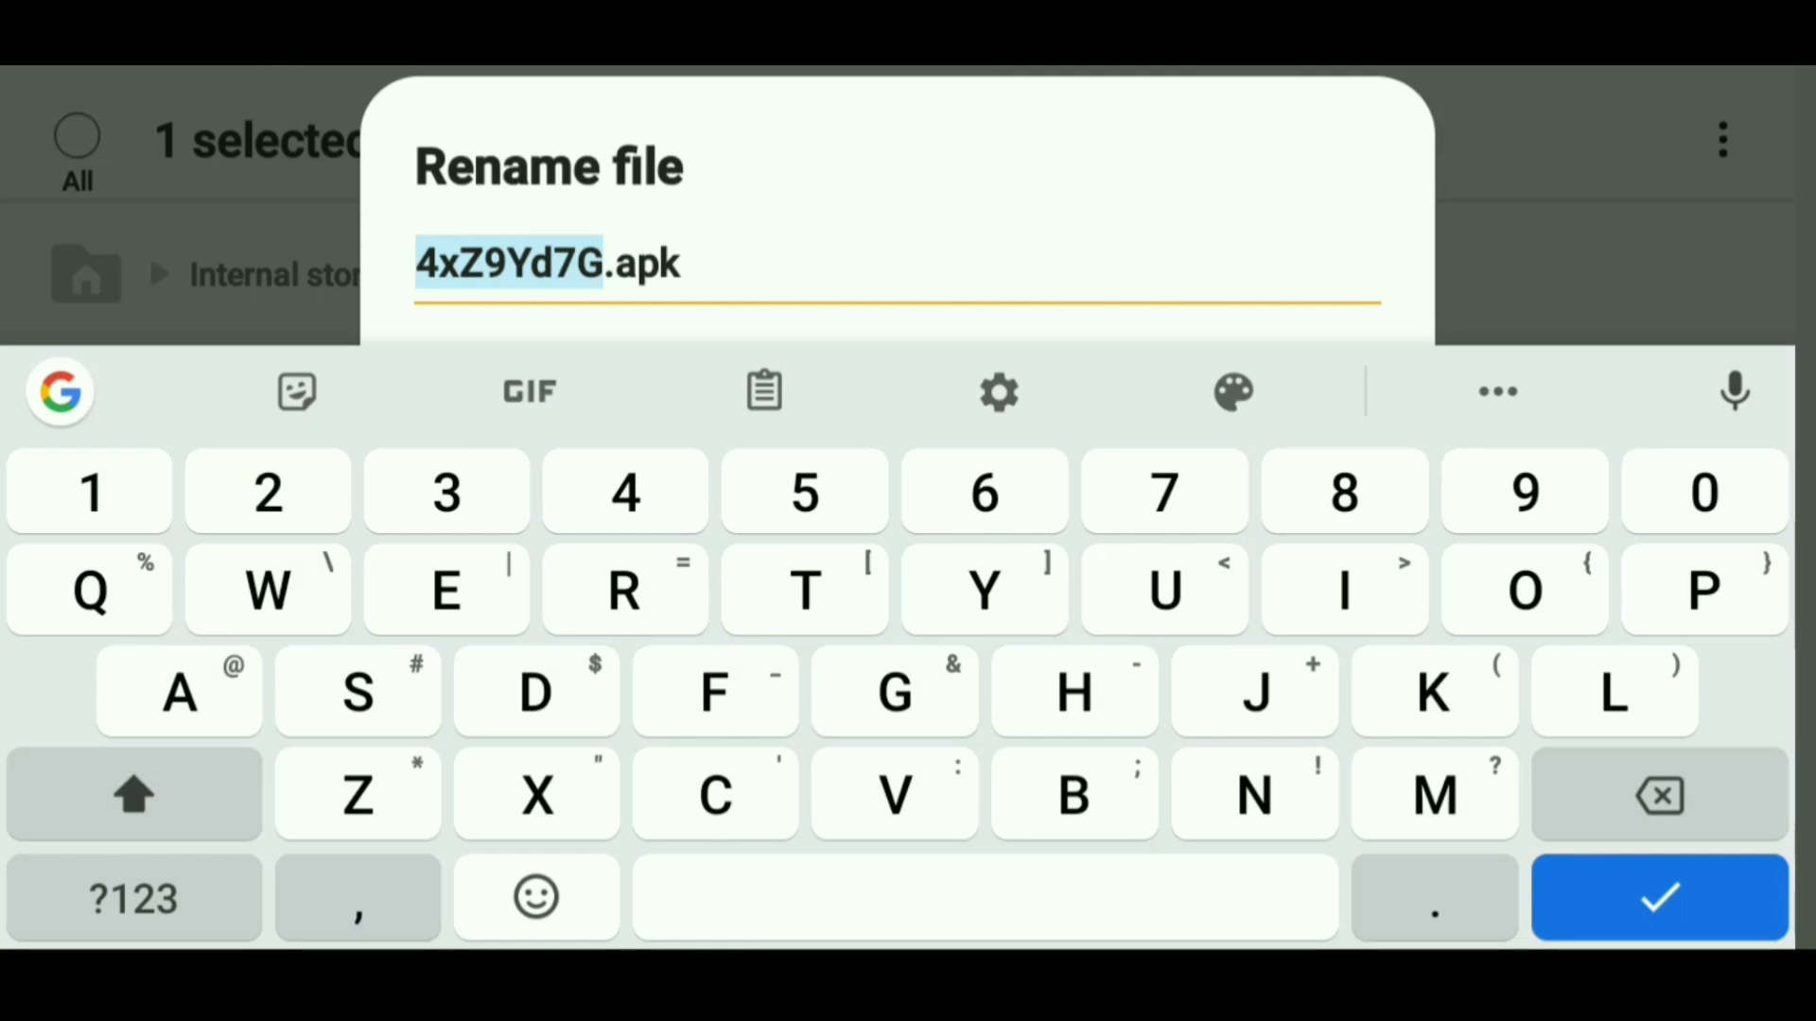
pyautogui.write('Xu')
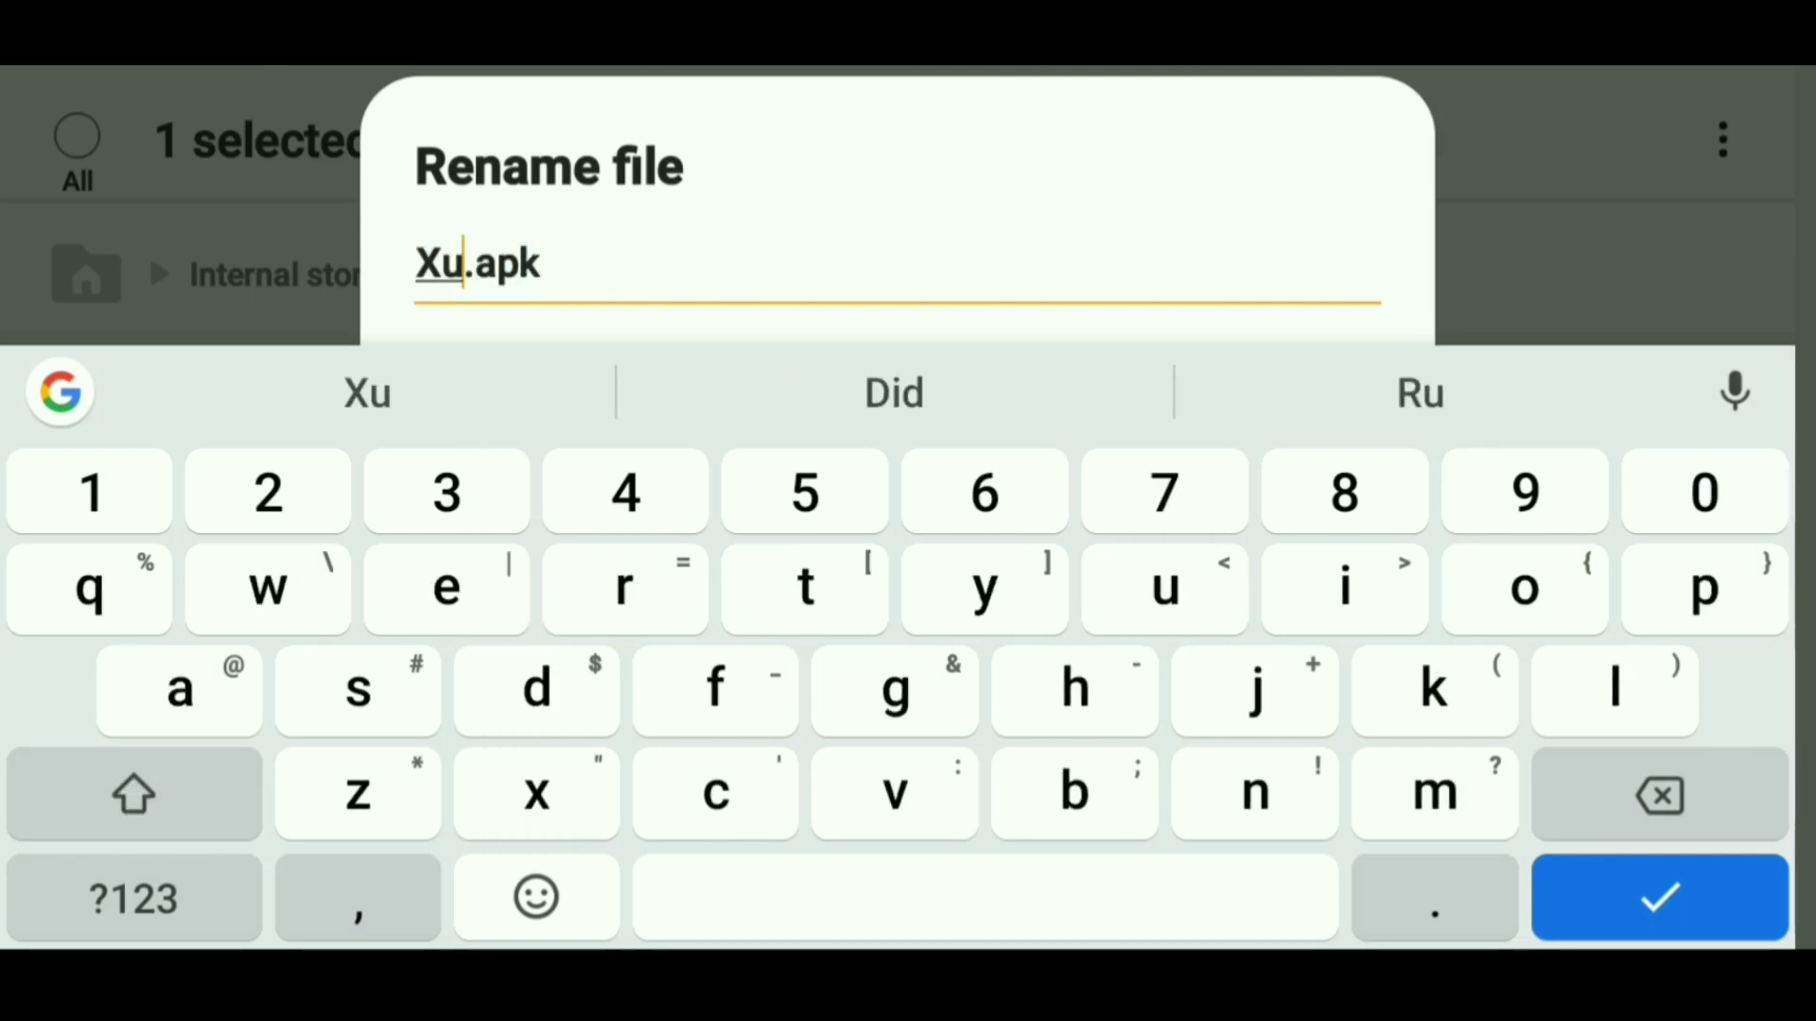
pyautogui.write('mo')
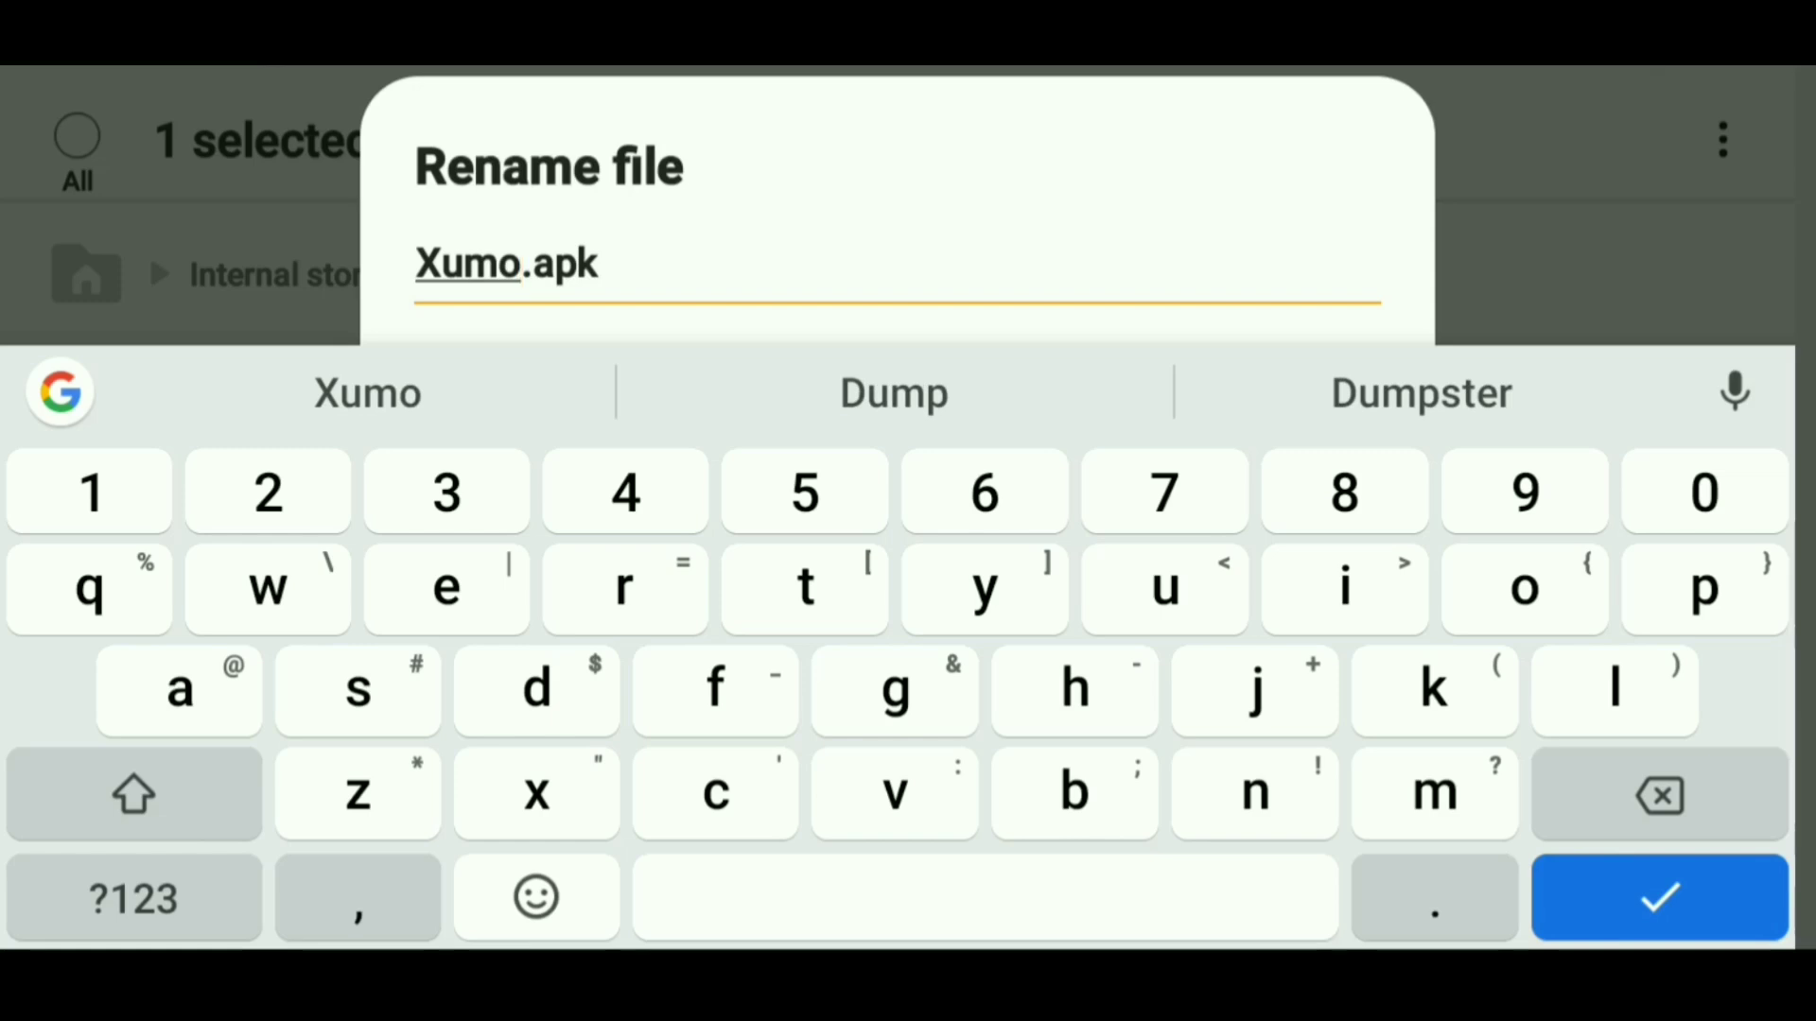
pyautogui.click(1661, 897)
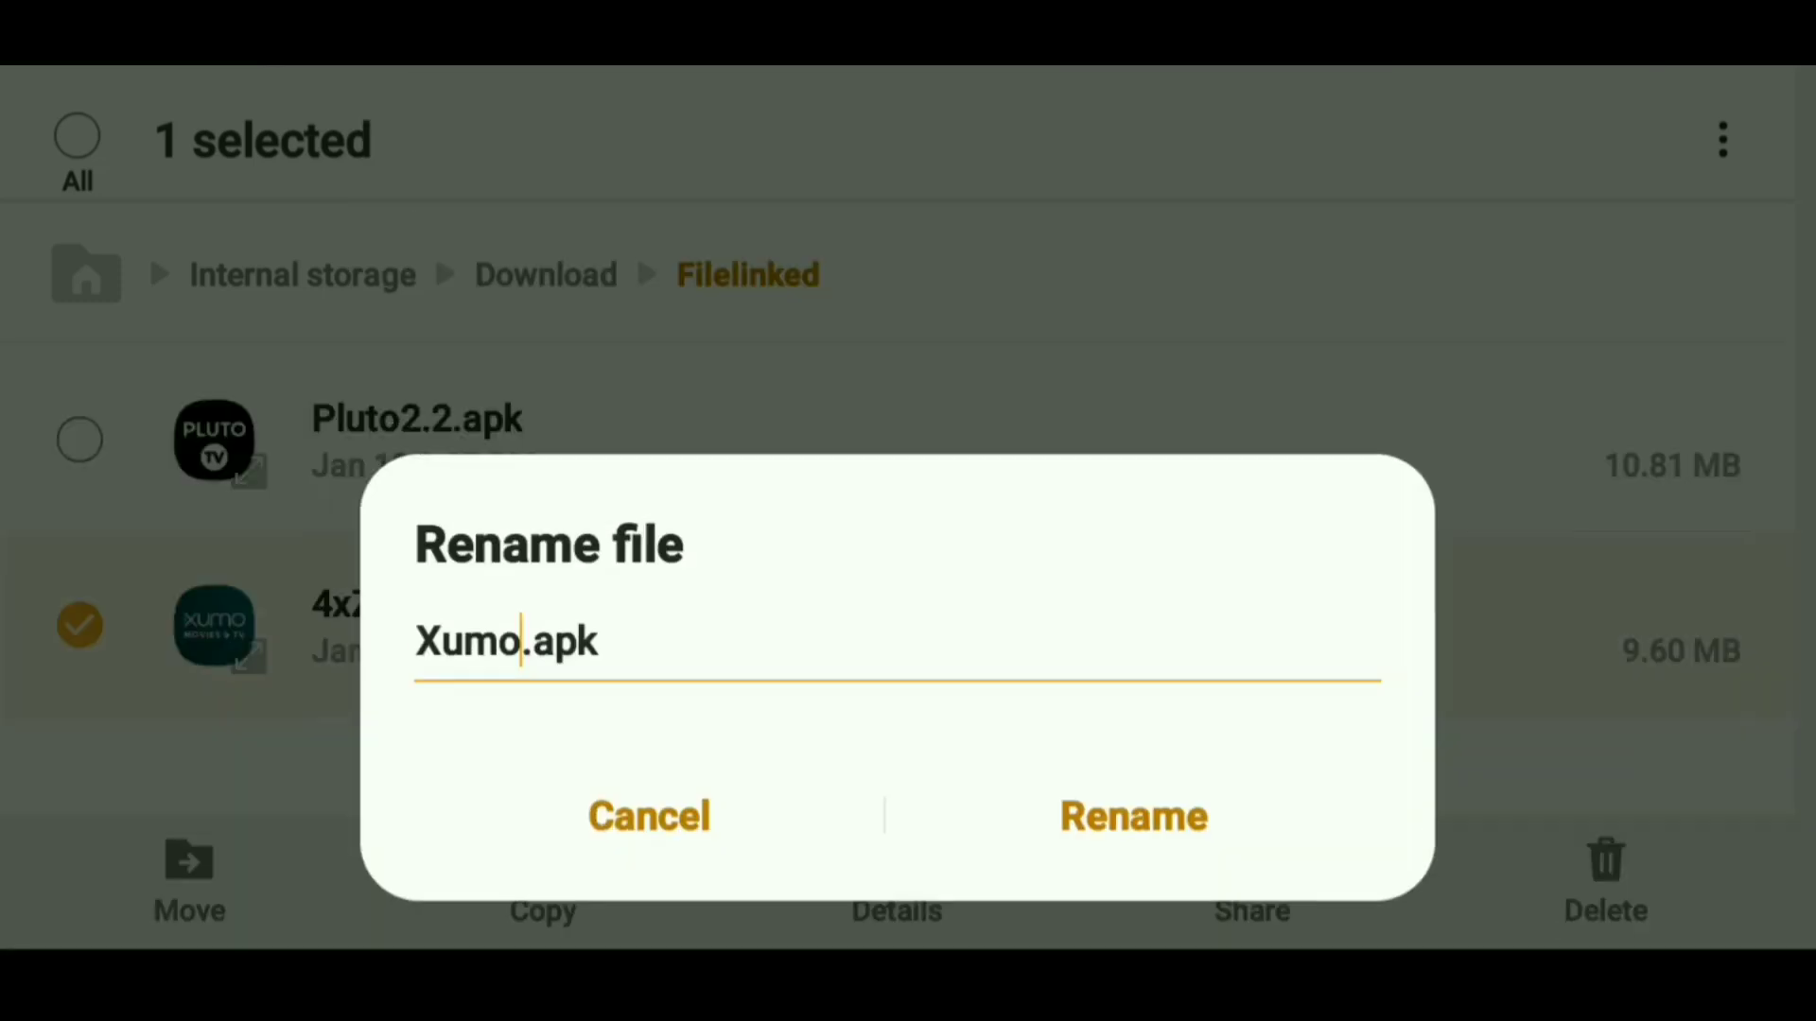
pyautogui.click(1134, 829)
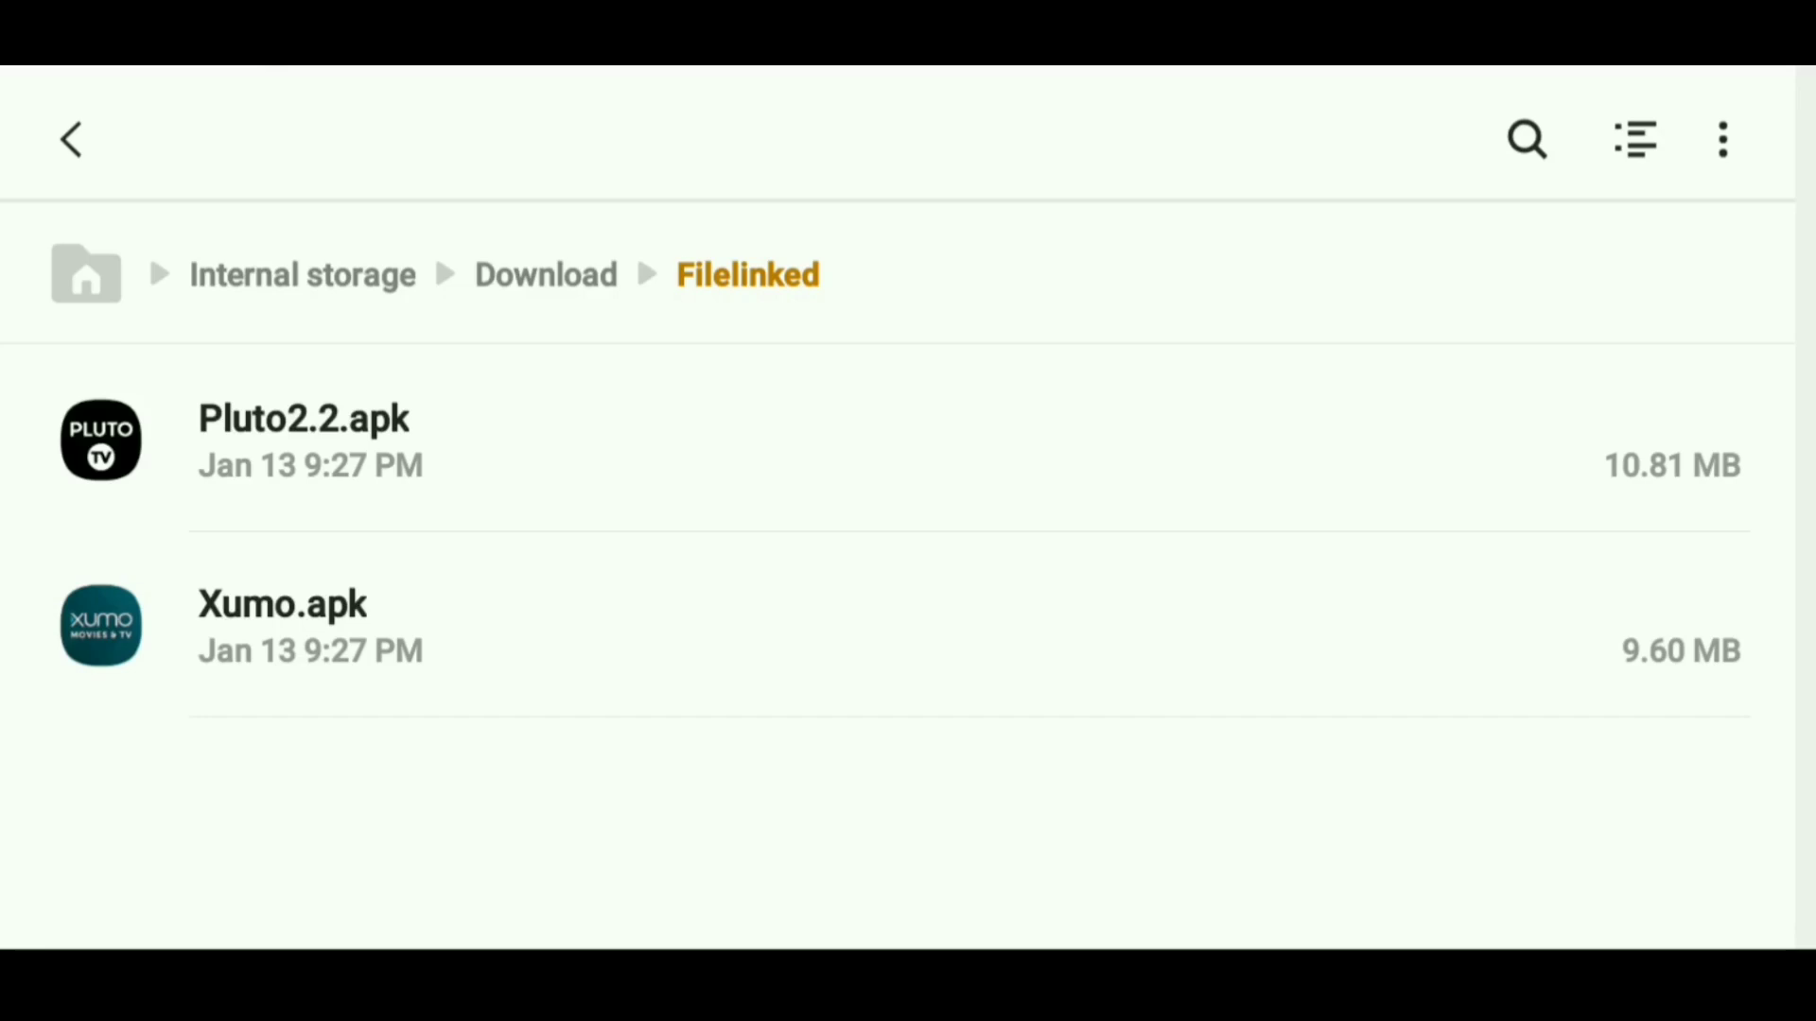
# - Return to My Files home and reopen Filelinked from its shortcut
pyautogui.press('Escape')
pyautogui.press('Escape')
pyautogui.press('Escape')
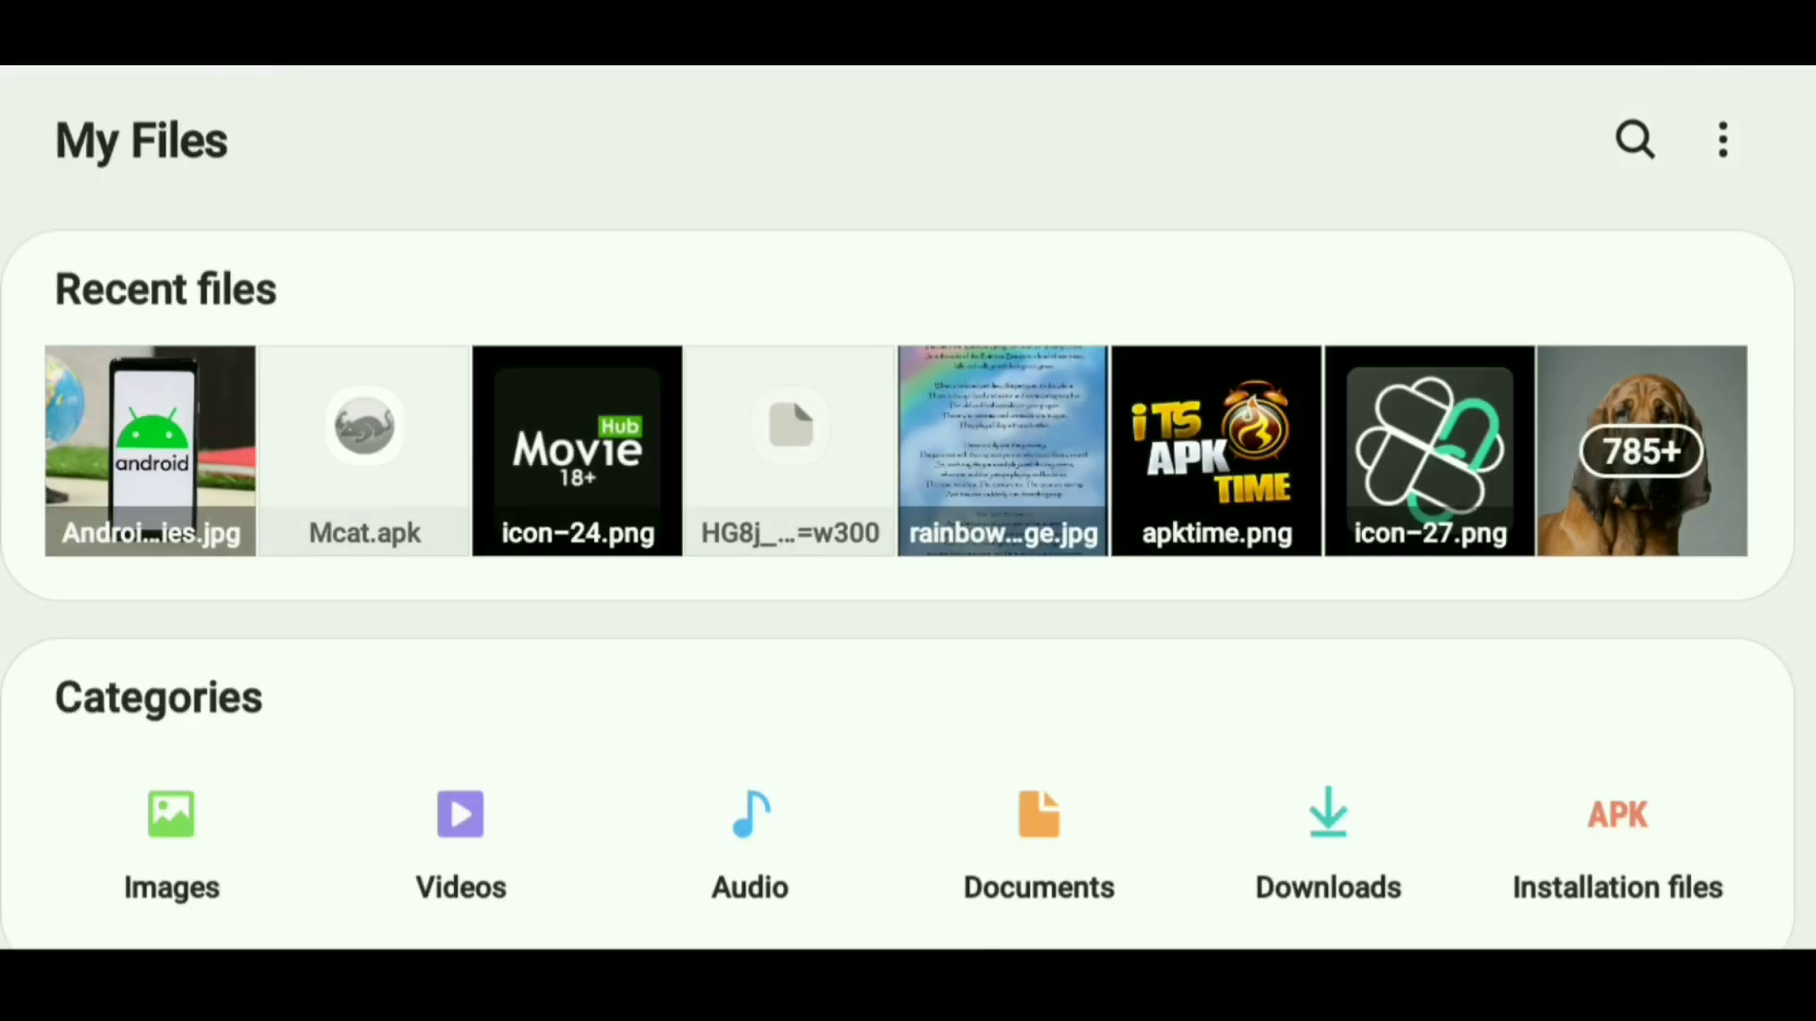
pyautogui.scroll(-10, 908, 568)
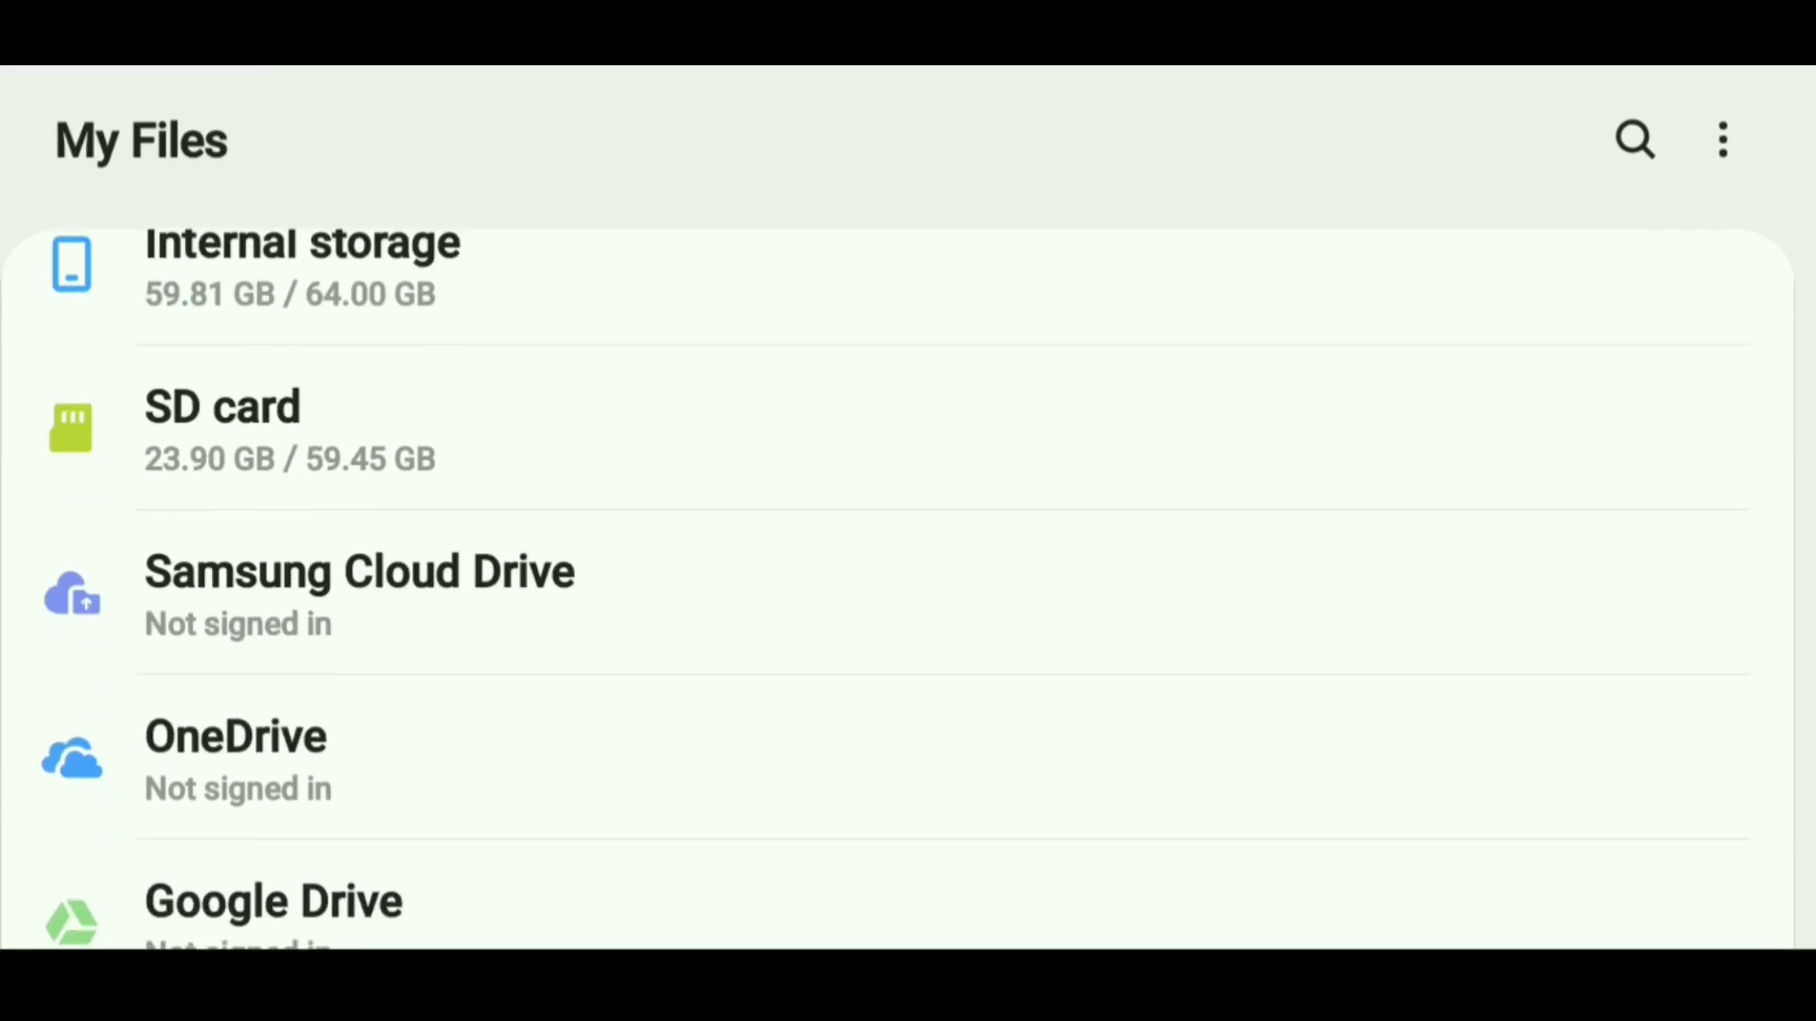
pyautogui.scroll(-2, 908, 568)
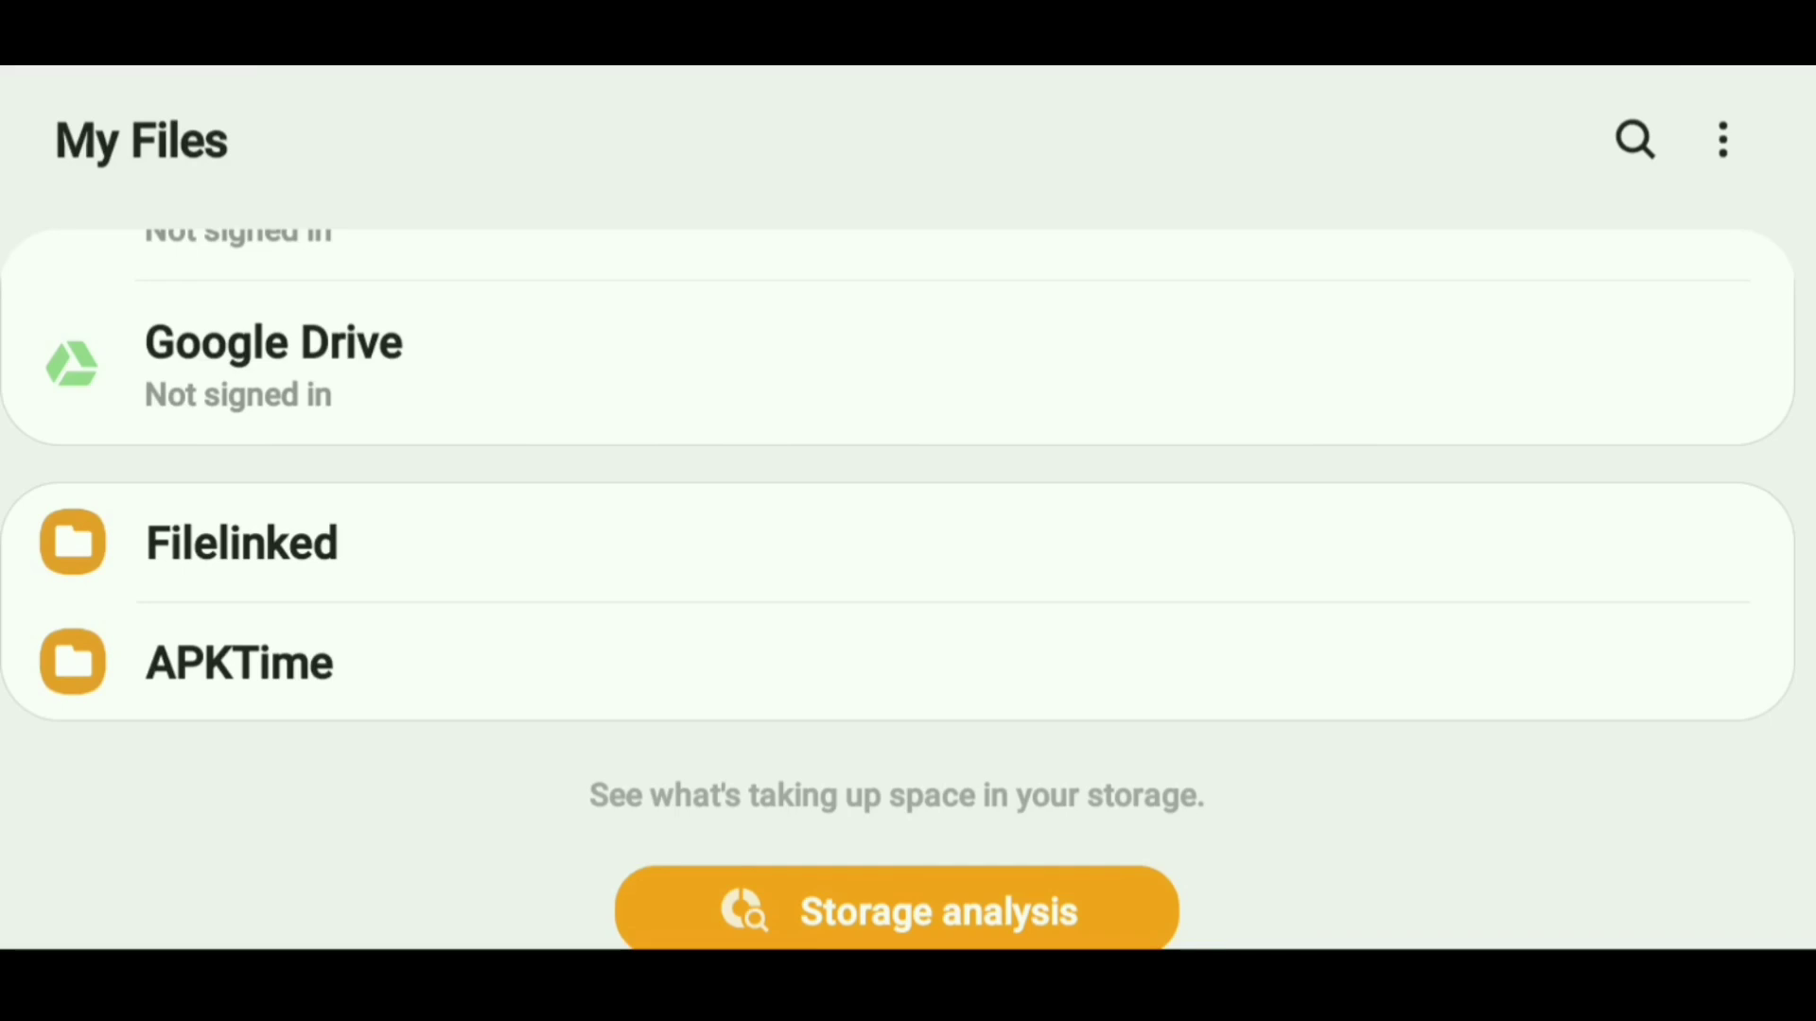
pyautogui.click(241, 544)
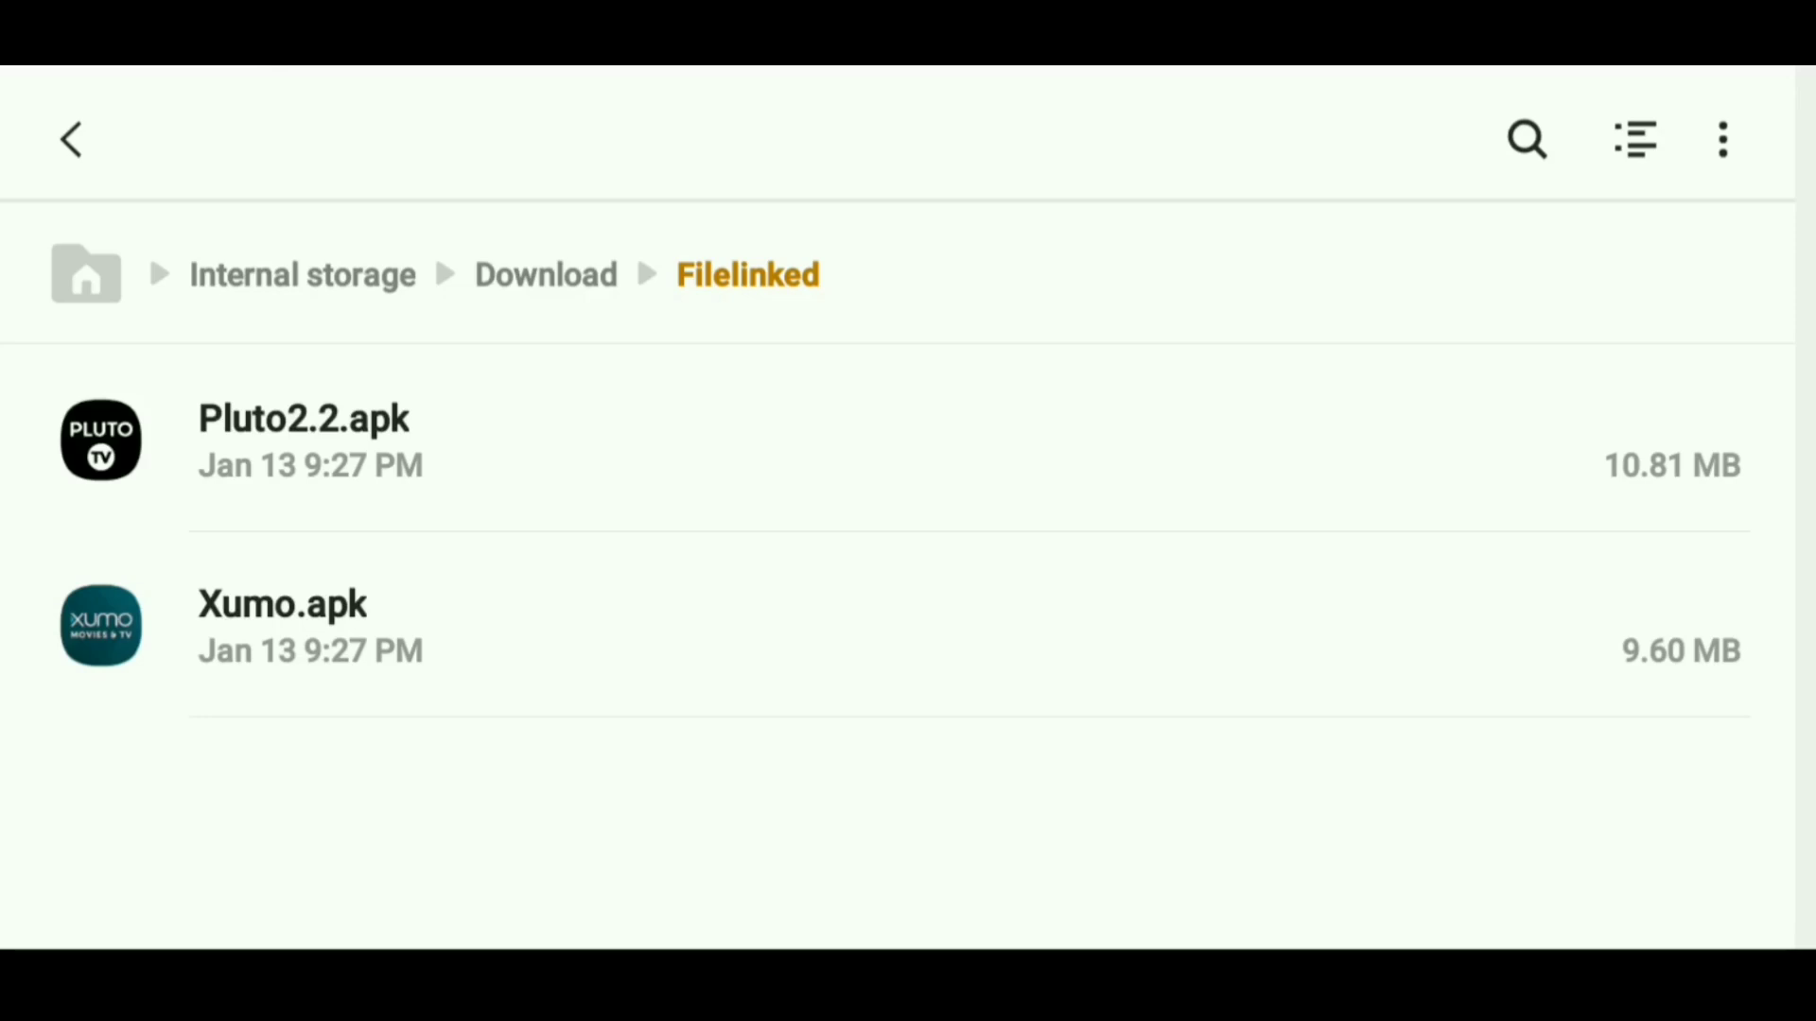
# - Back out to My Files home and browse Internal storage to the AzRecorderFree folder
pyautogui.click(72, 138)
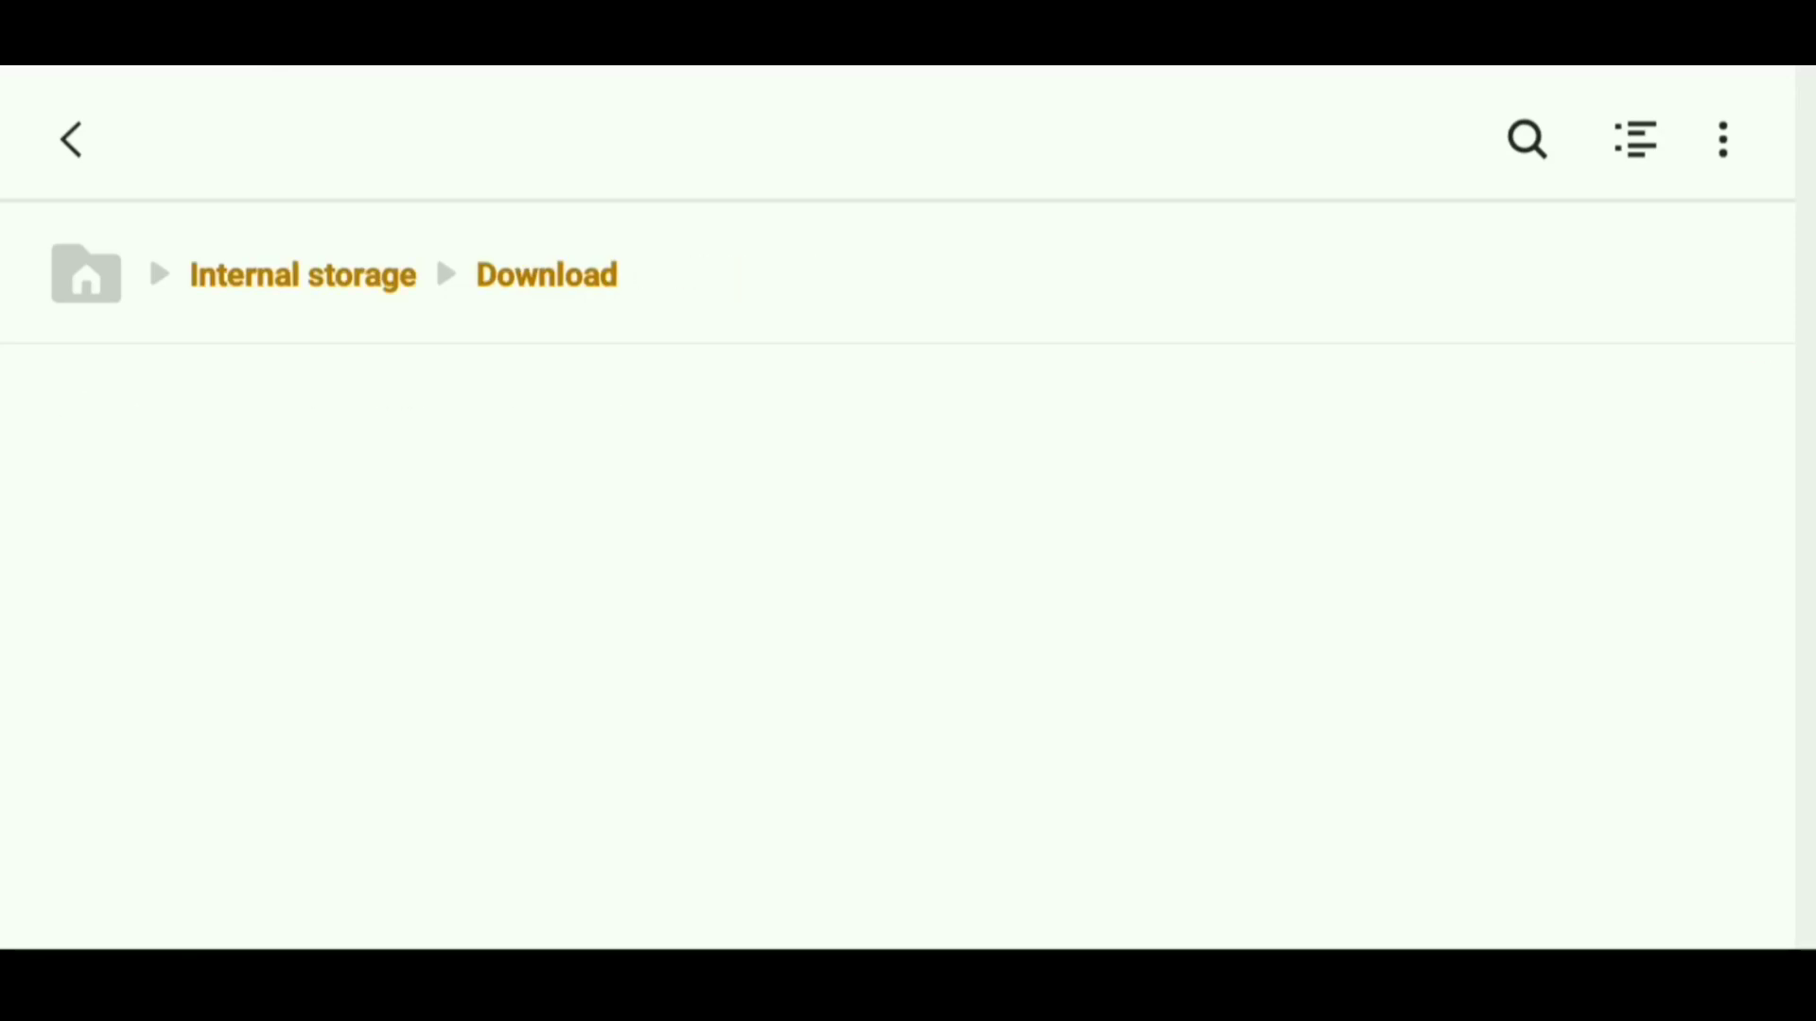
pyautogui.click(71, 138)
pyautogui.scroll(-5, 909, 567)
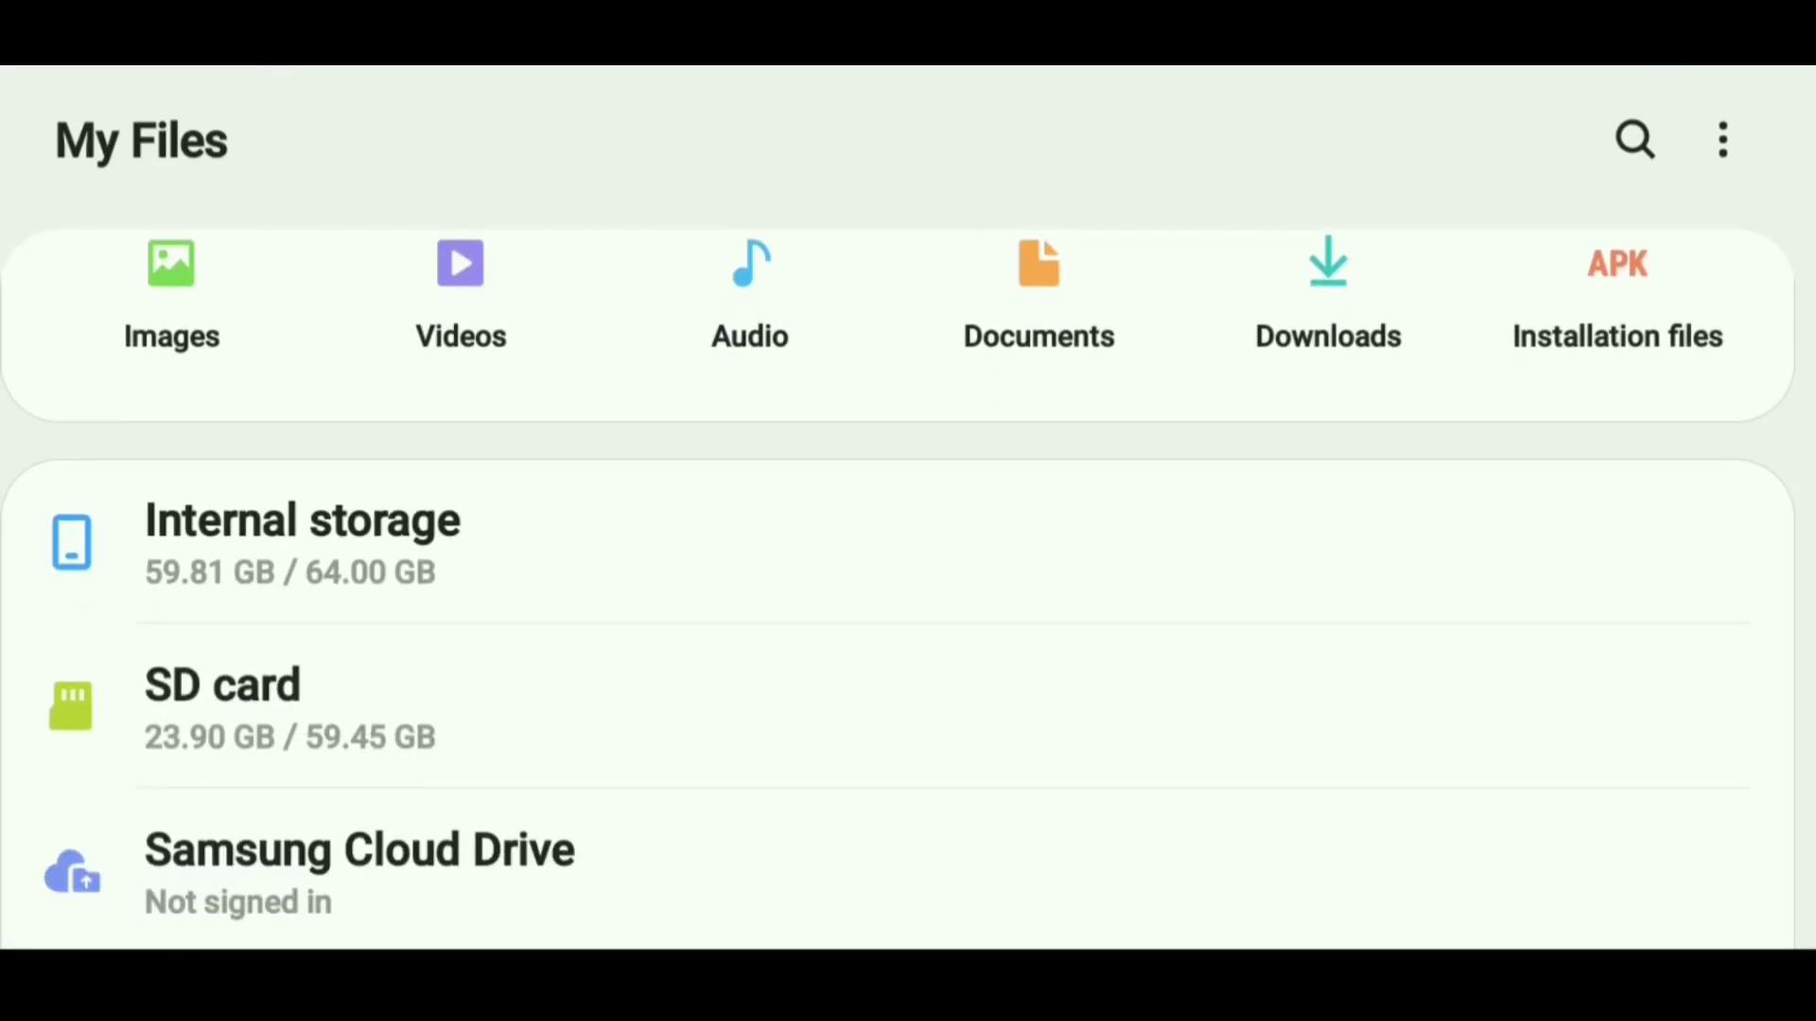
pyautogui.click(302, 545)
pyautogui.scroll(-5, 908, 638)
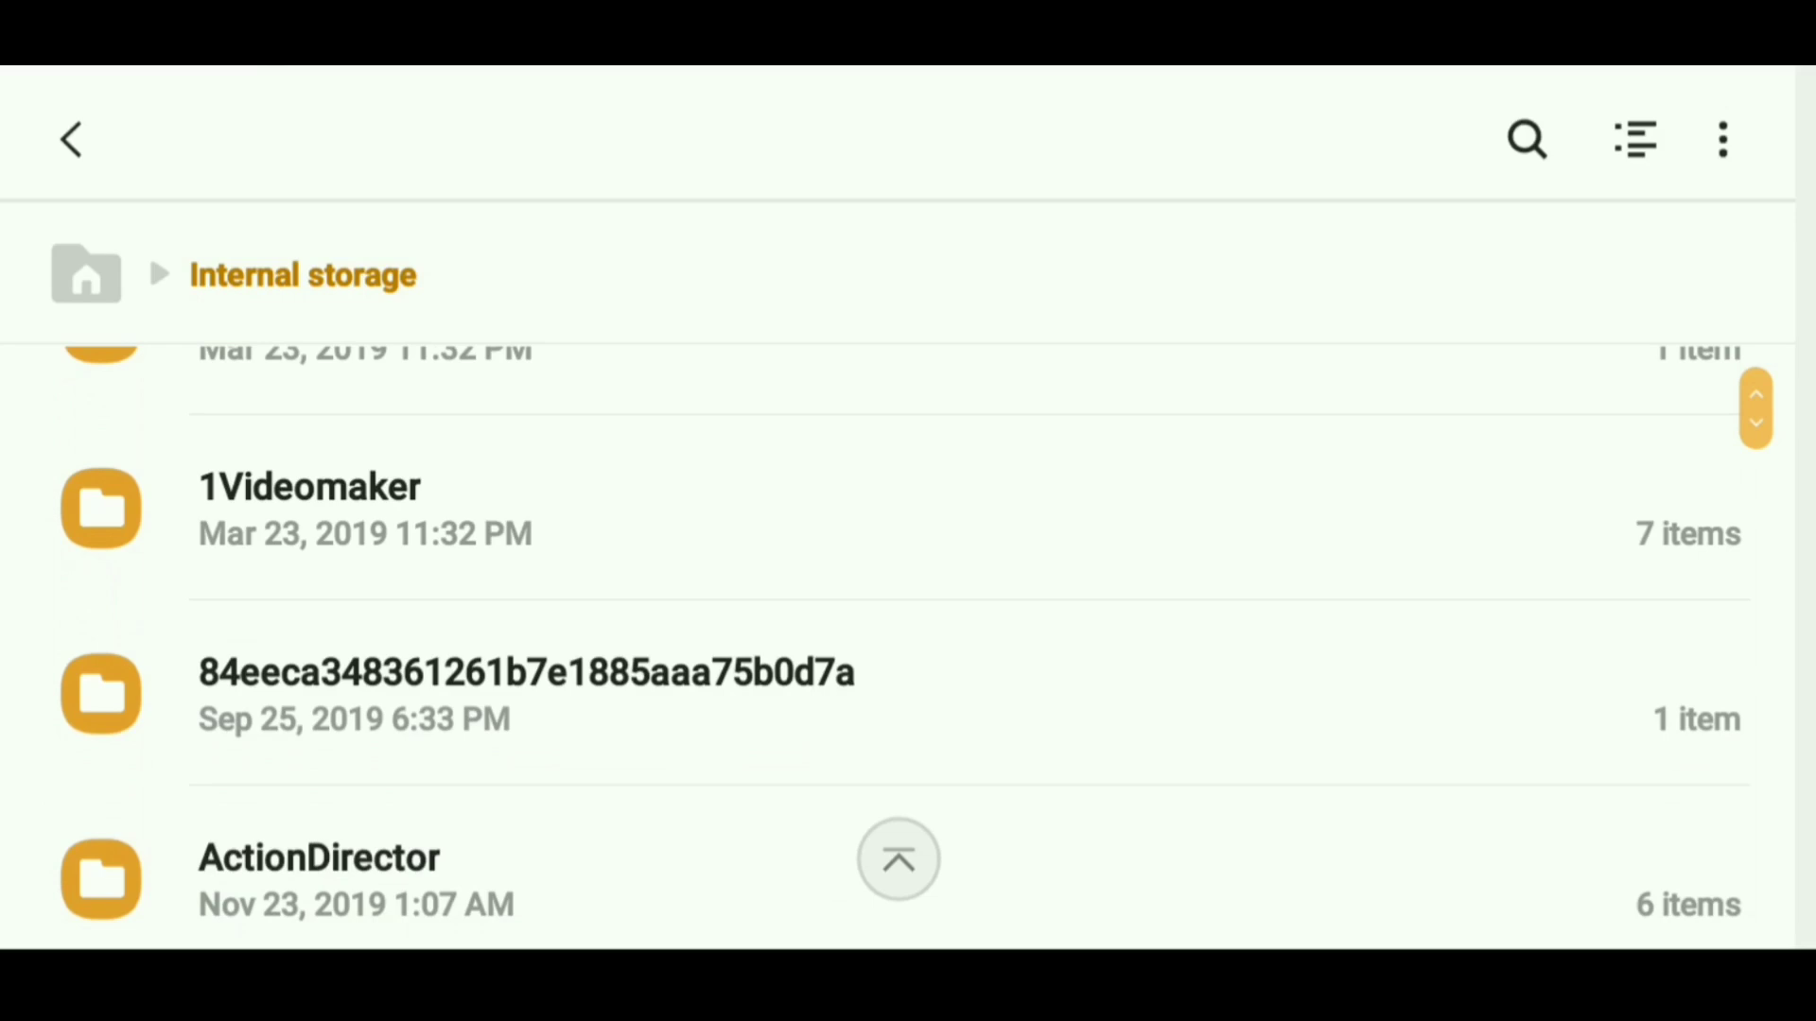
pyautogui.scroll(-3, 909, 639)
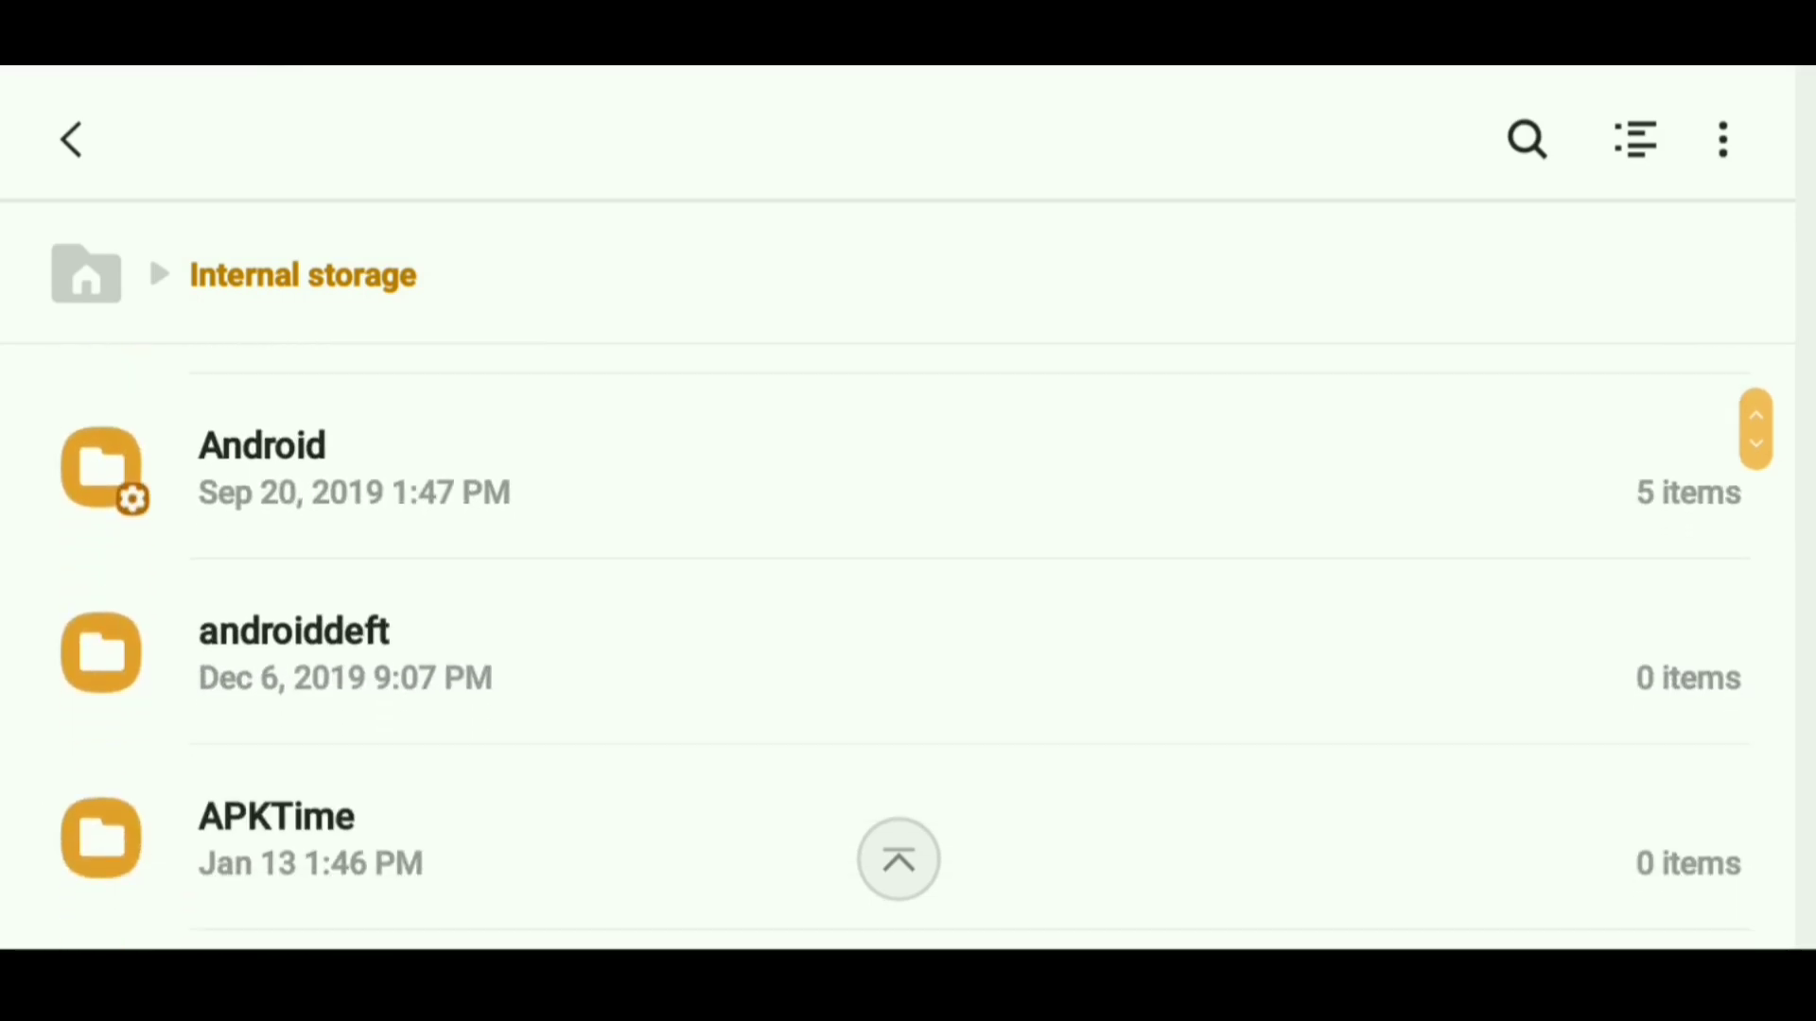
pyautogui.scroll(1, 908, 639)
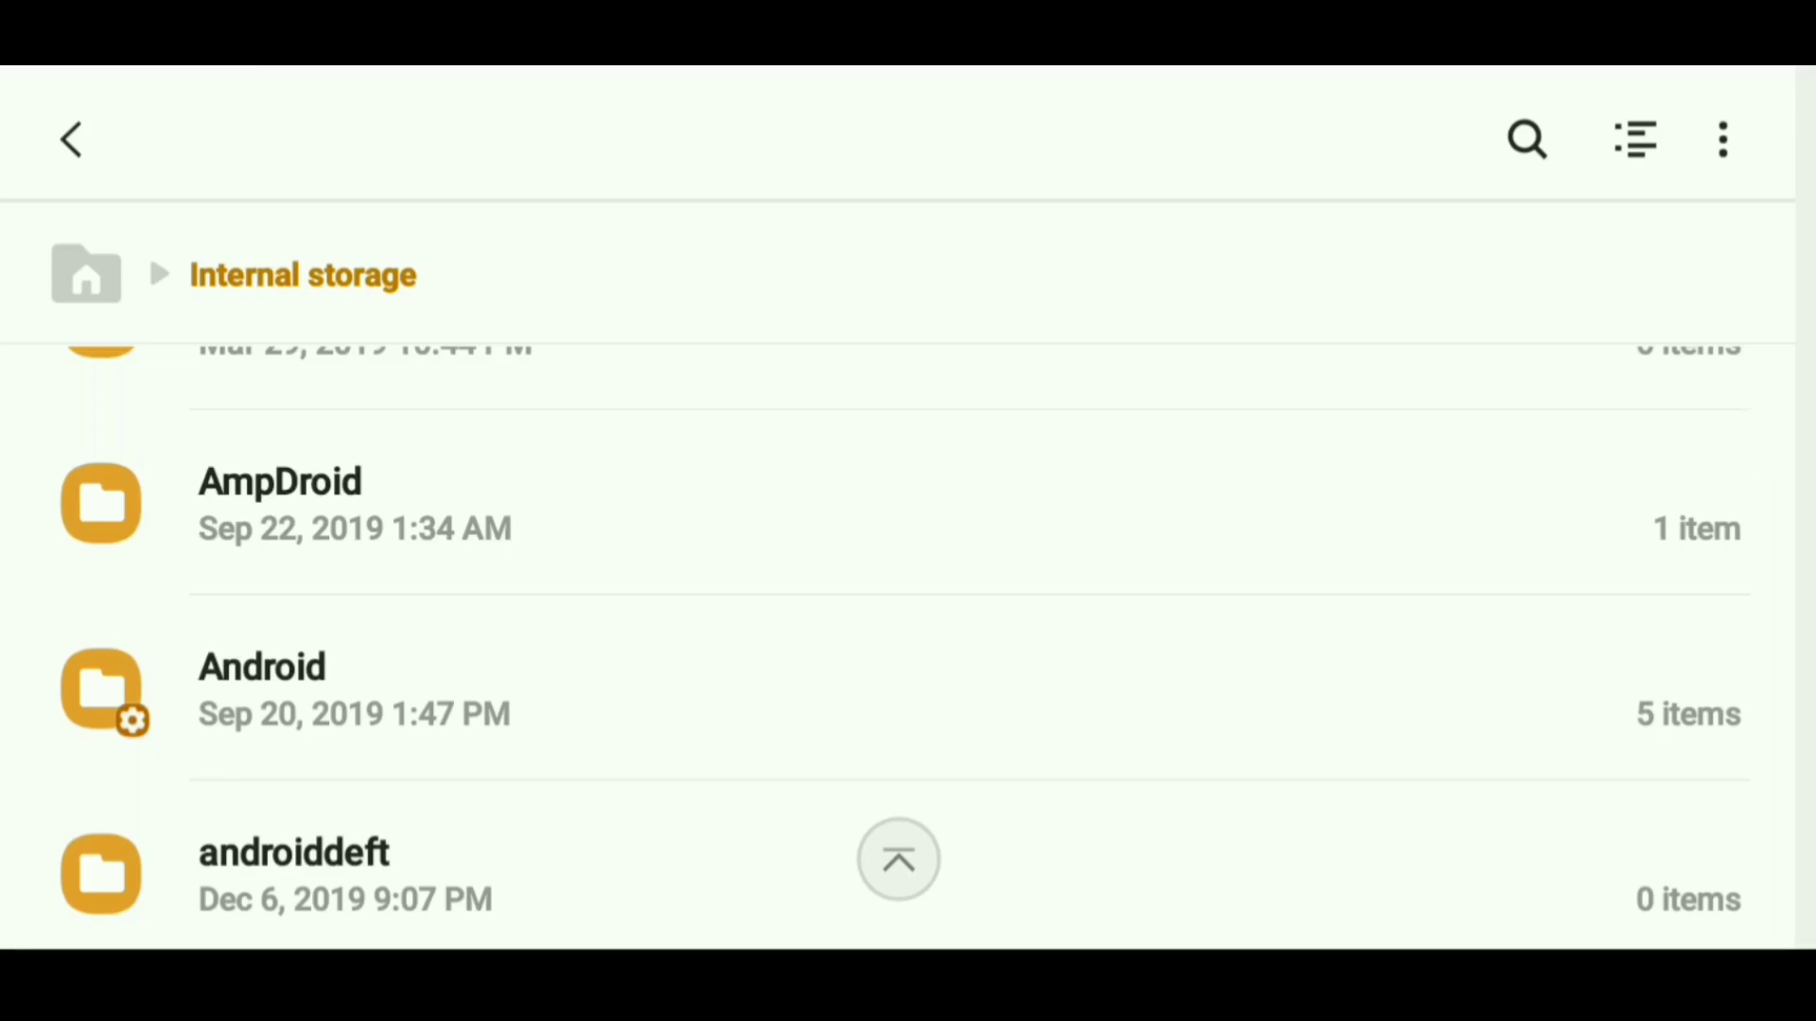
pyautogui.scroll(-2, 909, 640)
pyautogui.scroll(-1, 908, 639)
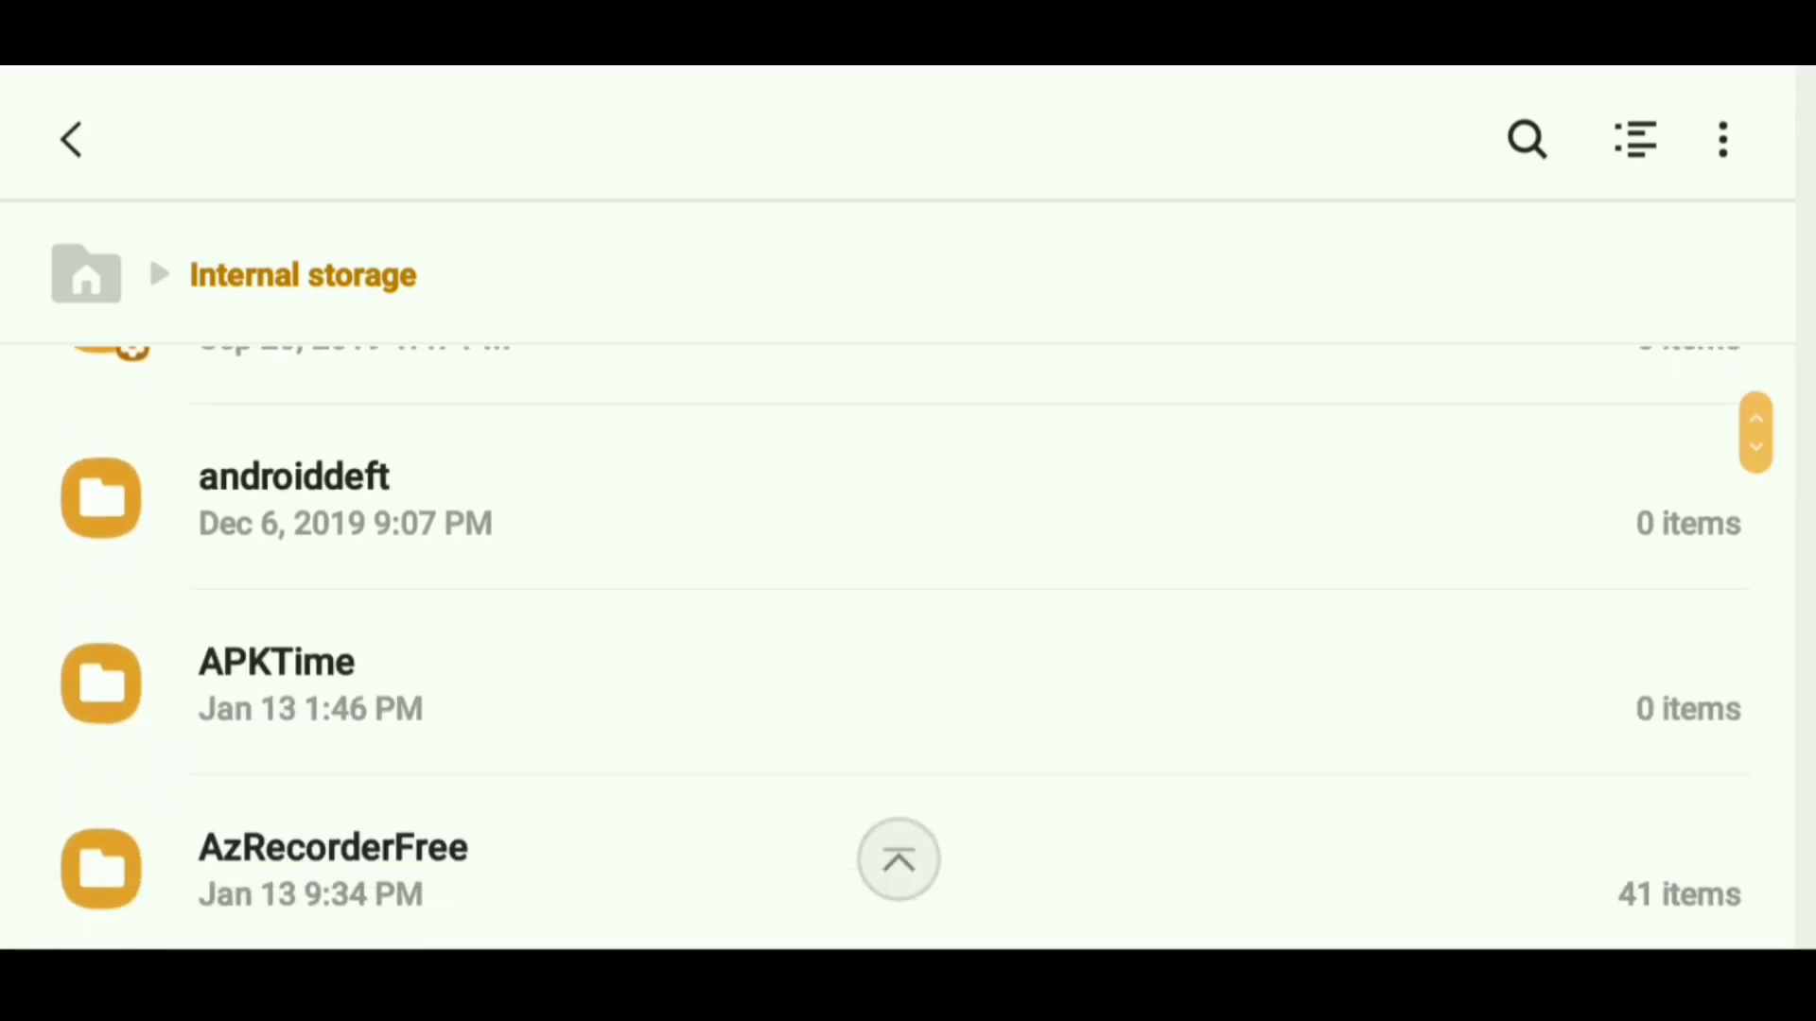
pyautogui.scroll(-1, 908, 638)
pyautogui.scroll(-1, 909, 640)
pyautogui.scroll(-1, 908, 638)
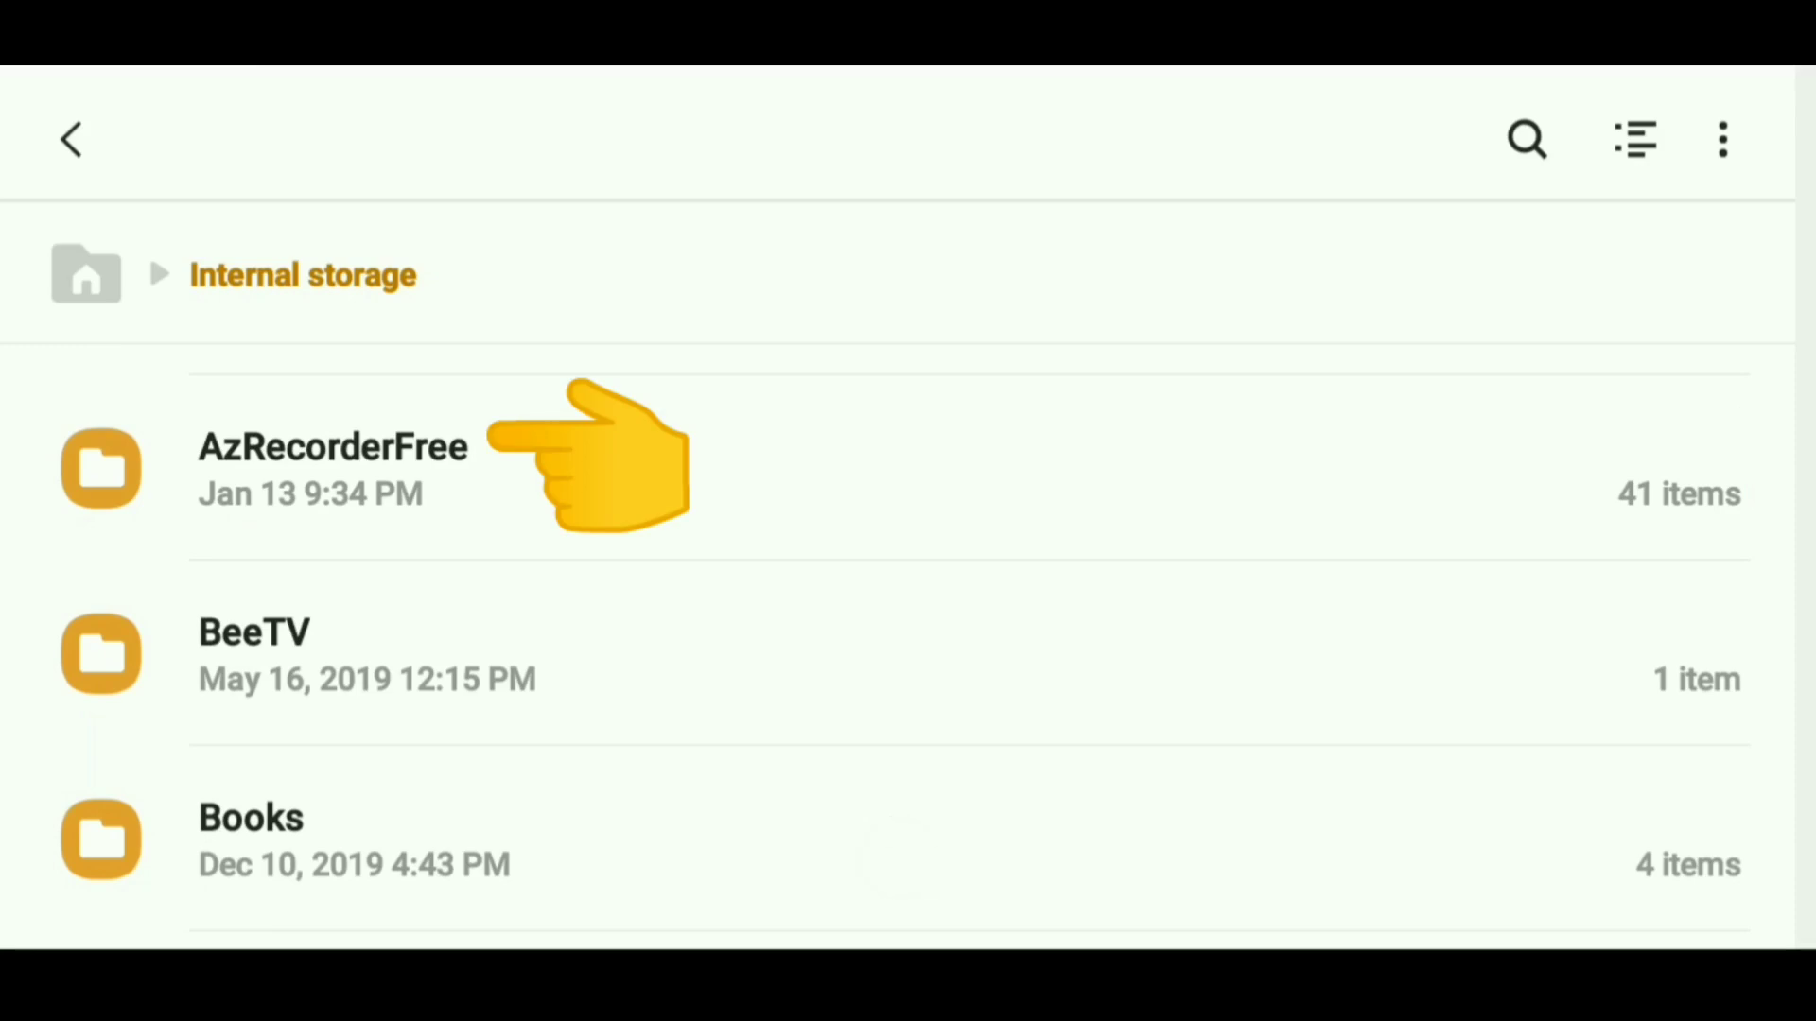
pyautogui.click(568, 656)
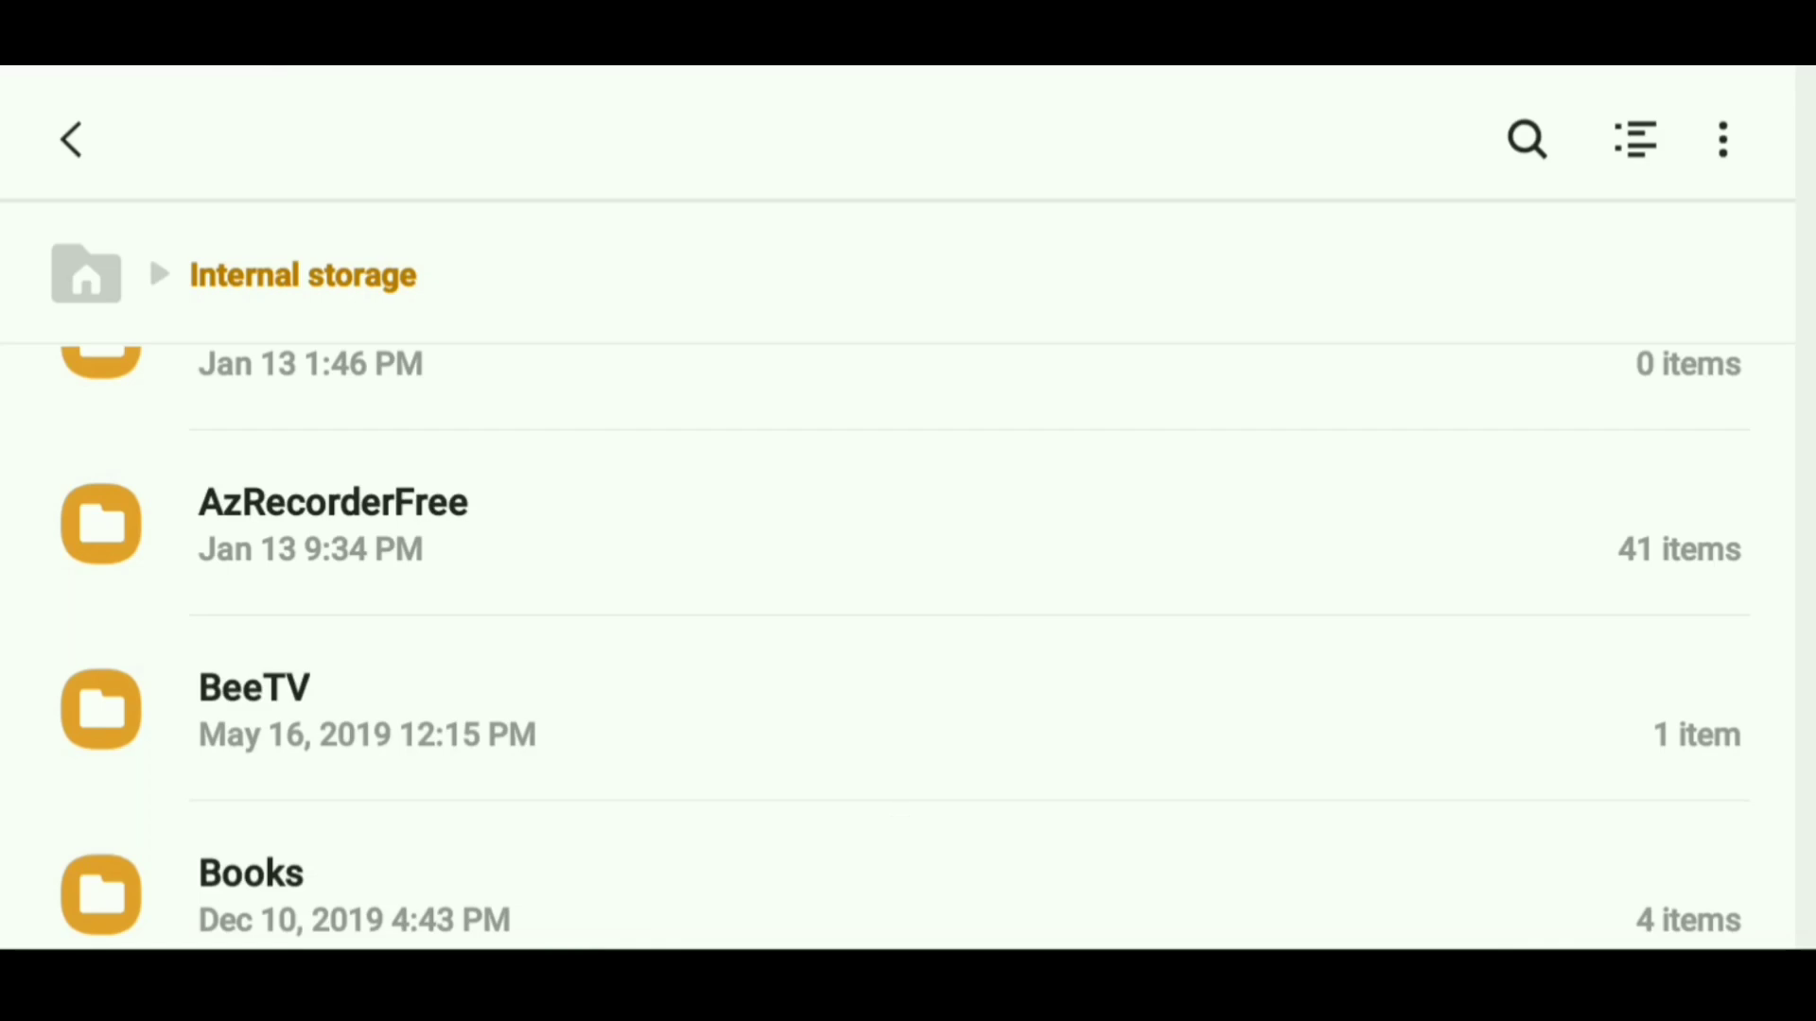
# - Select AzRecorderFree and add its shortcut to the My Files home page
pyautogui.click(908, 526)
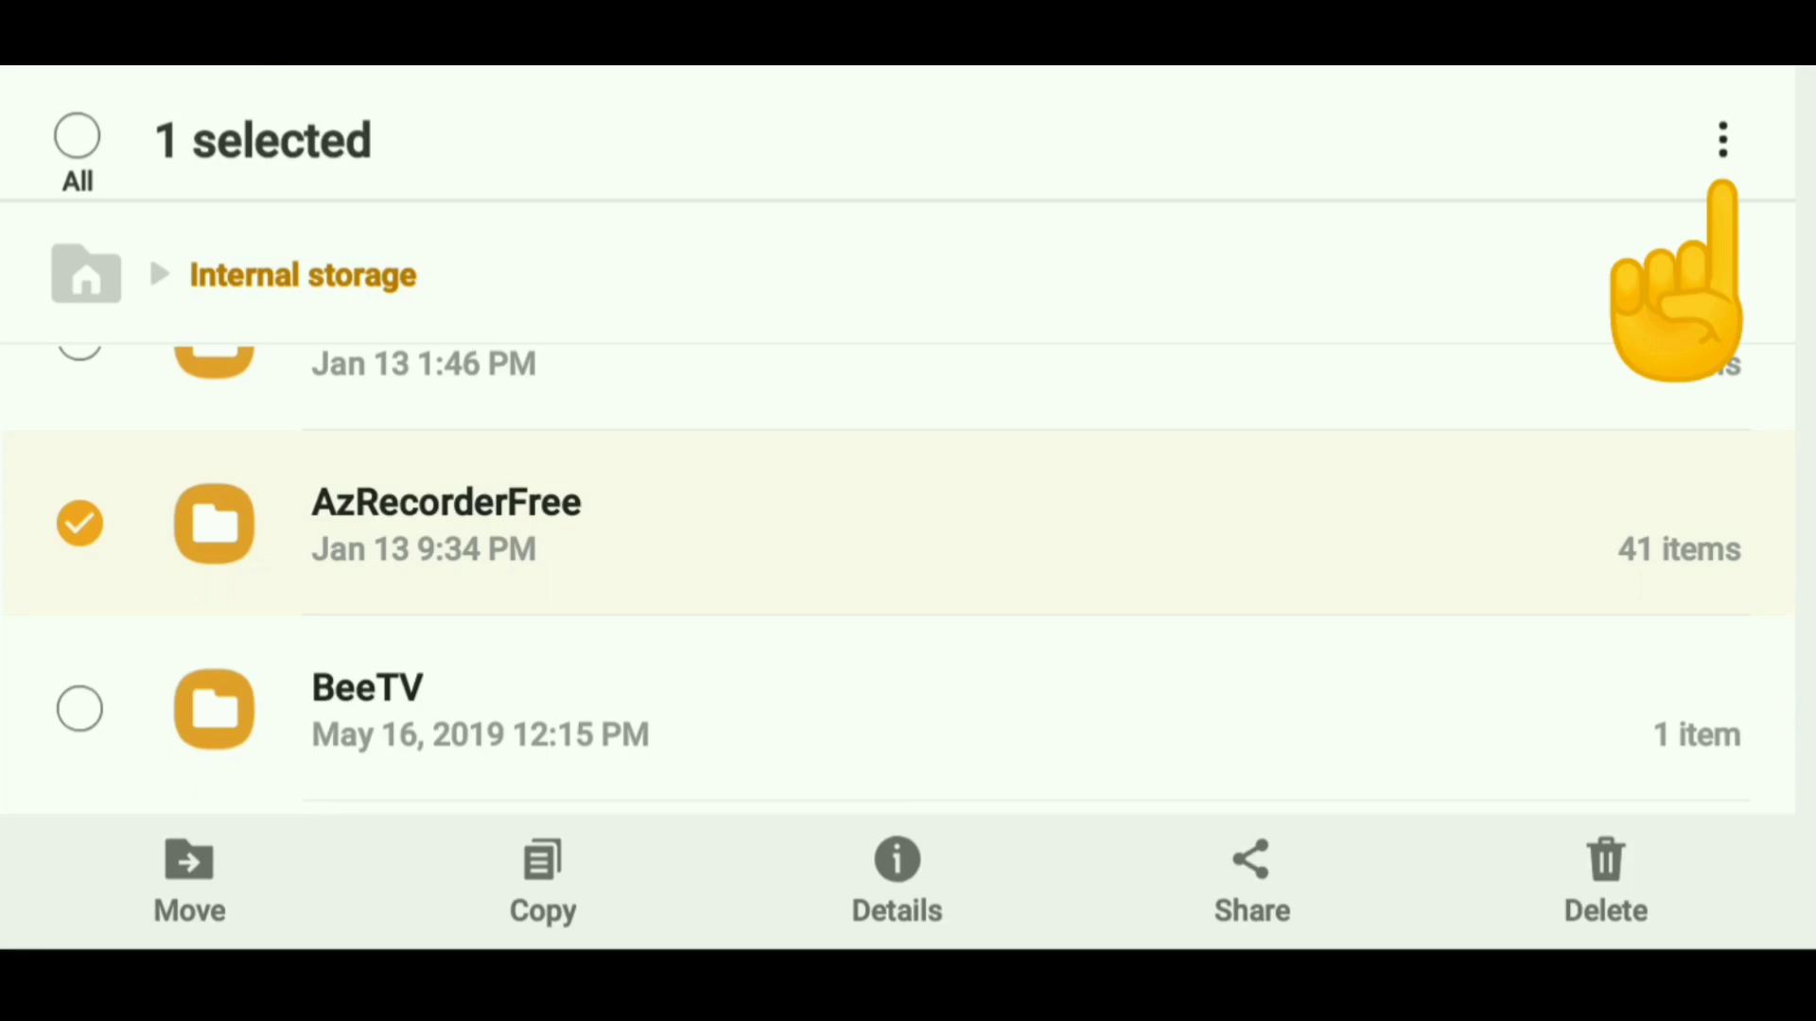
pyautogui.click(1723, 140)
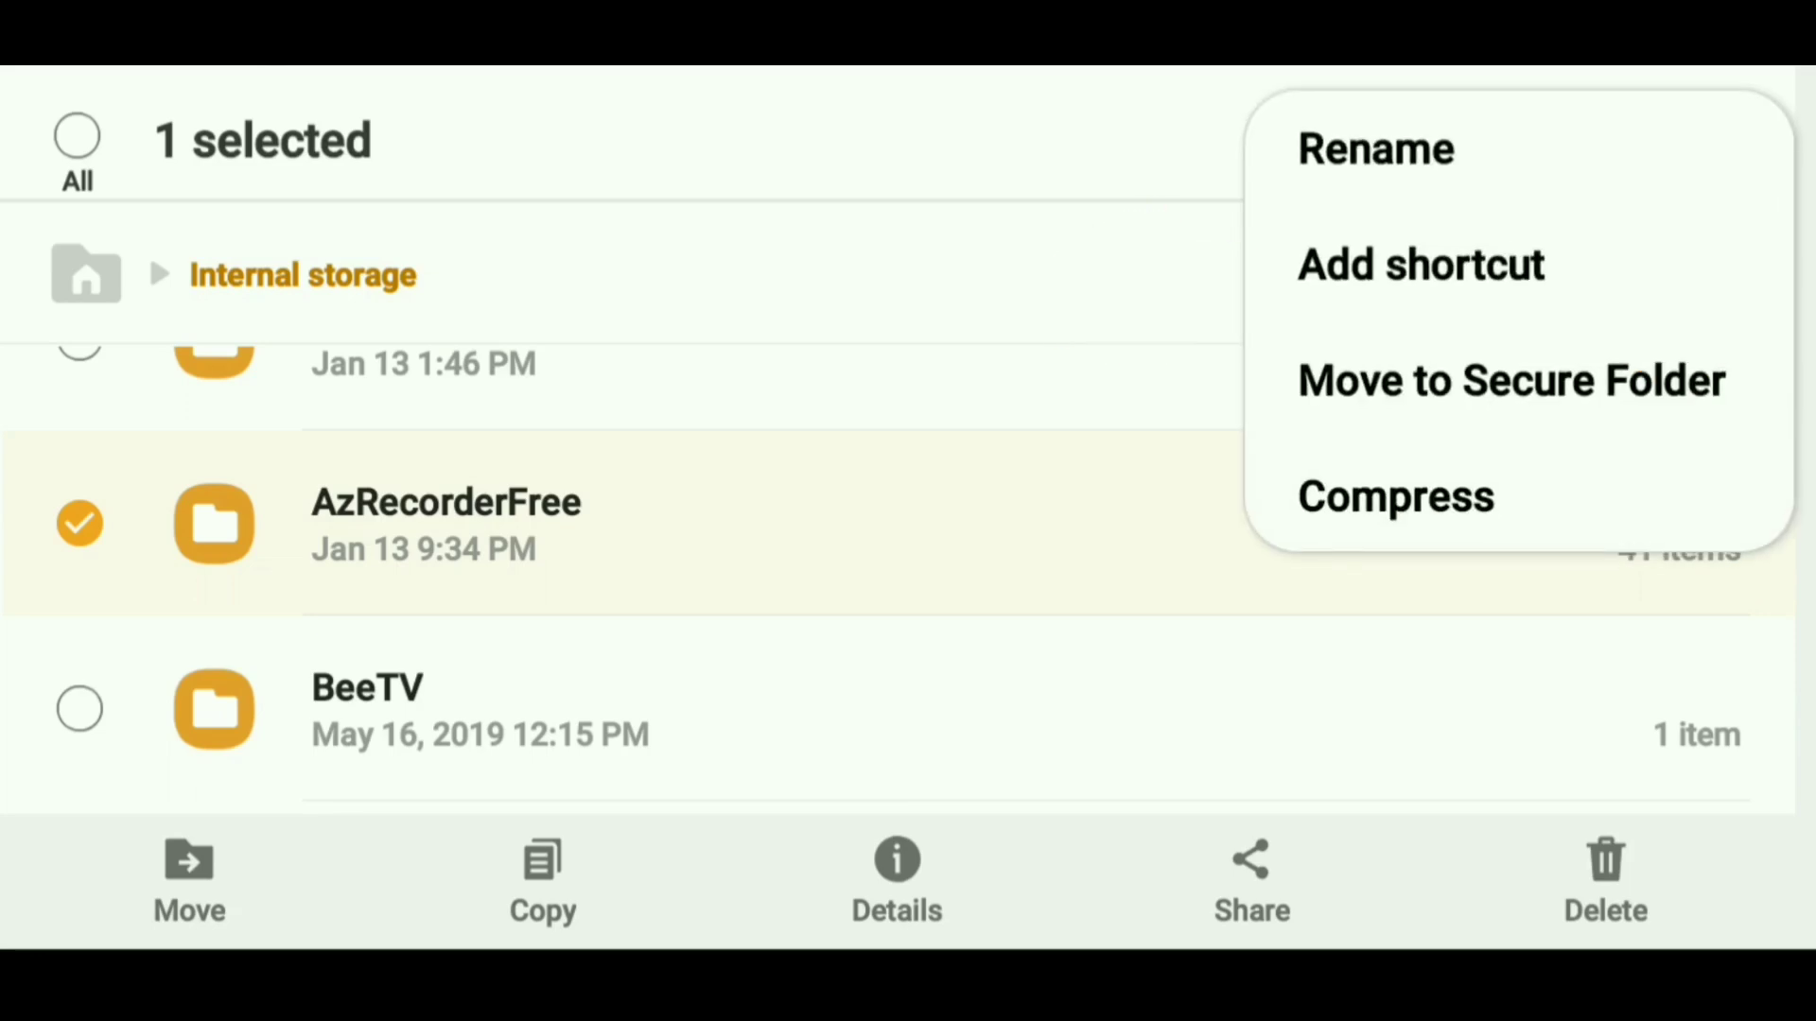
pyautogui.click(1421, 265)
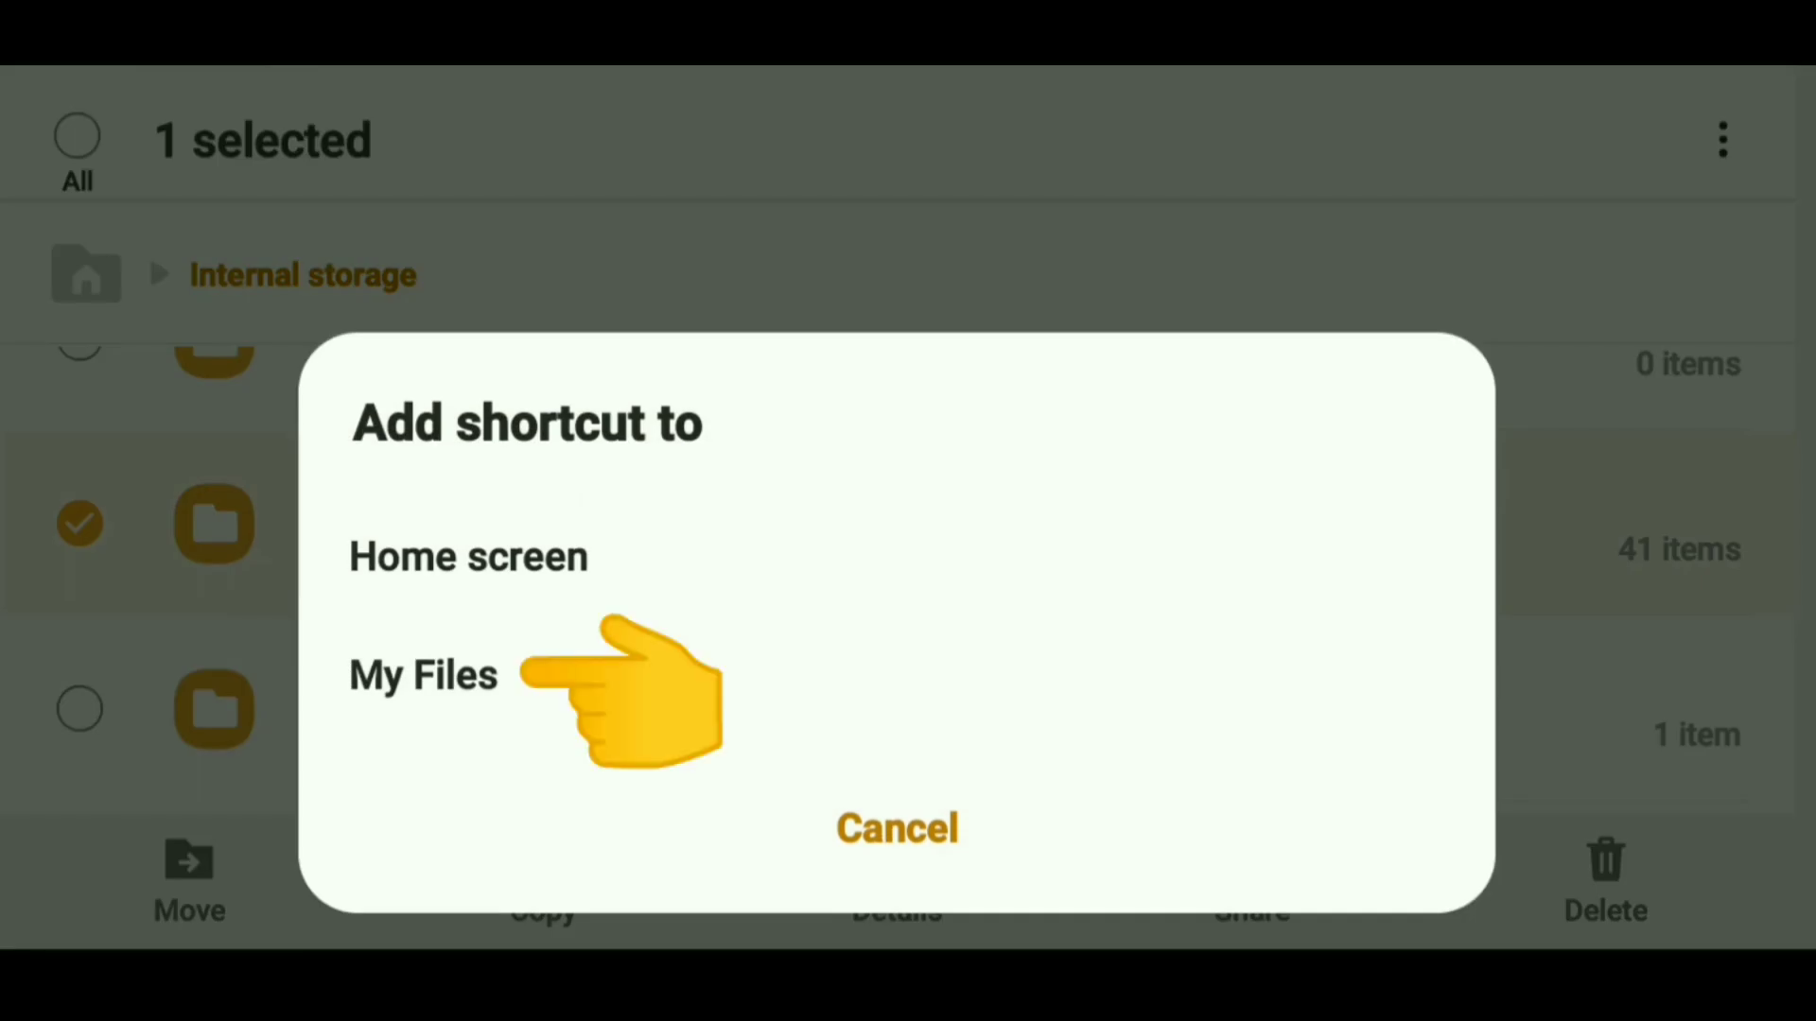
pyautogui.click(424, 675)
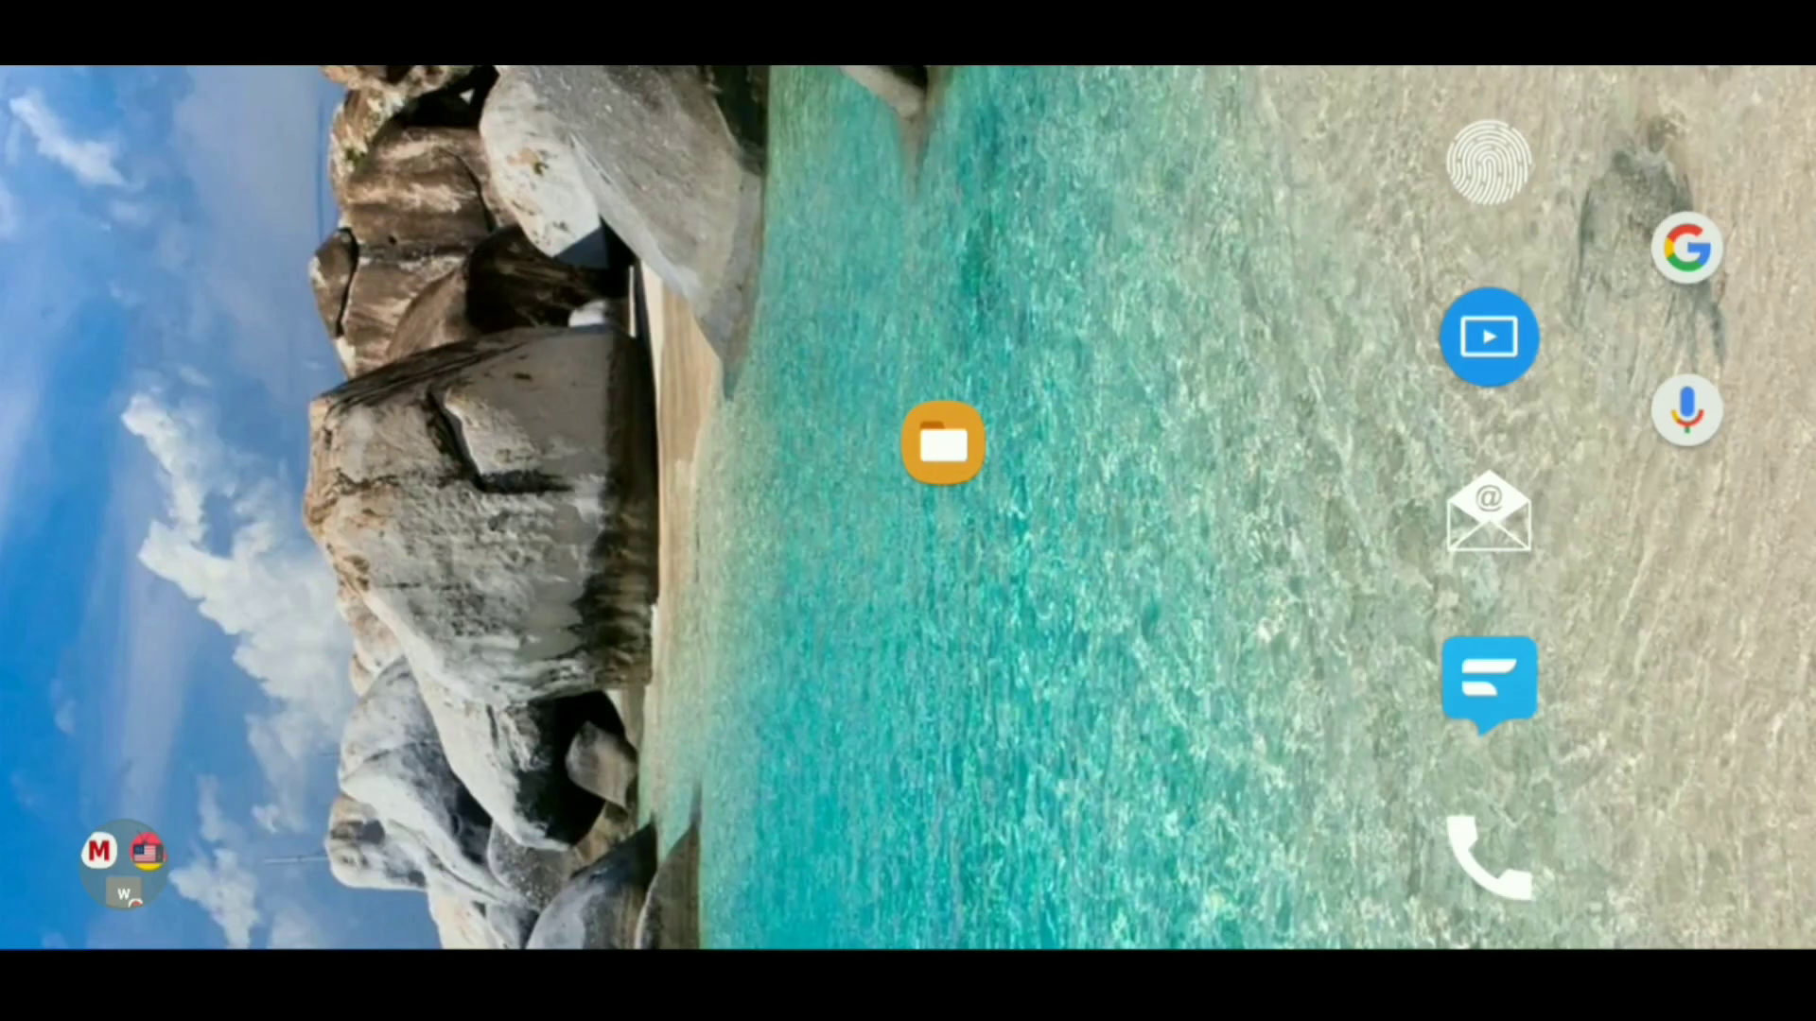
# - Reopen My Files to see AzRecorderFree listed among the home shortcuts
pyautogui.click(943, 445)
pyautogui.scroll(-5, 909, 568)
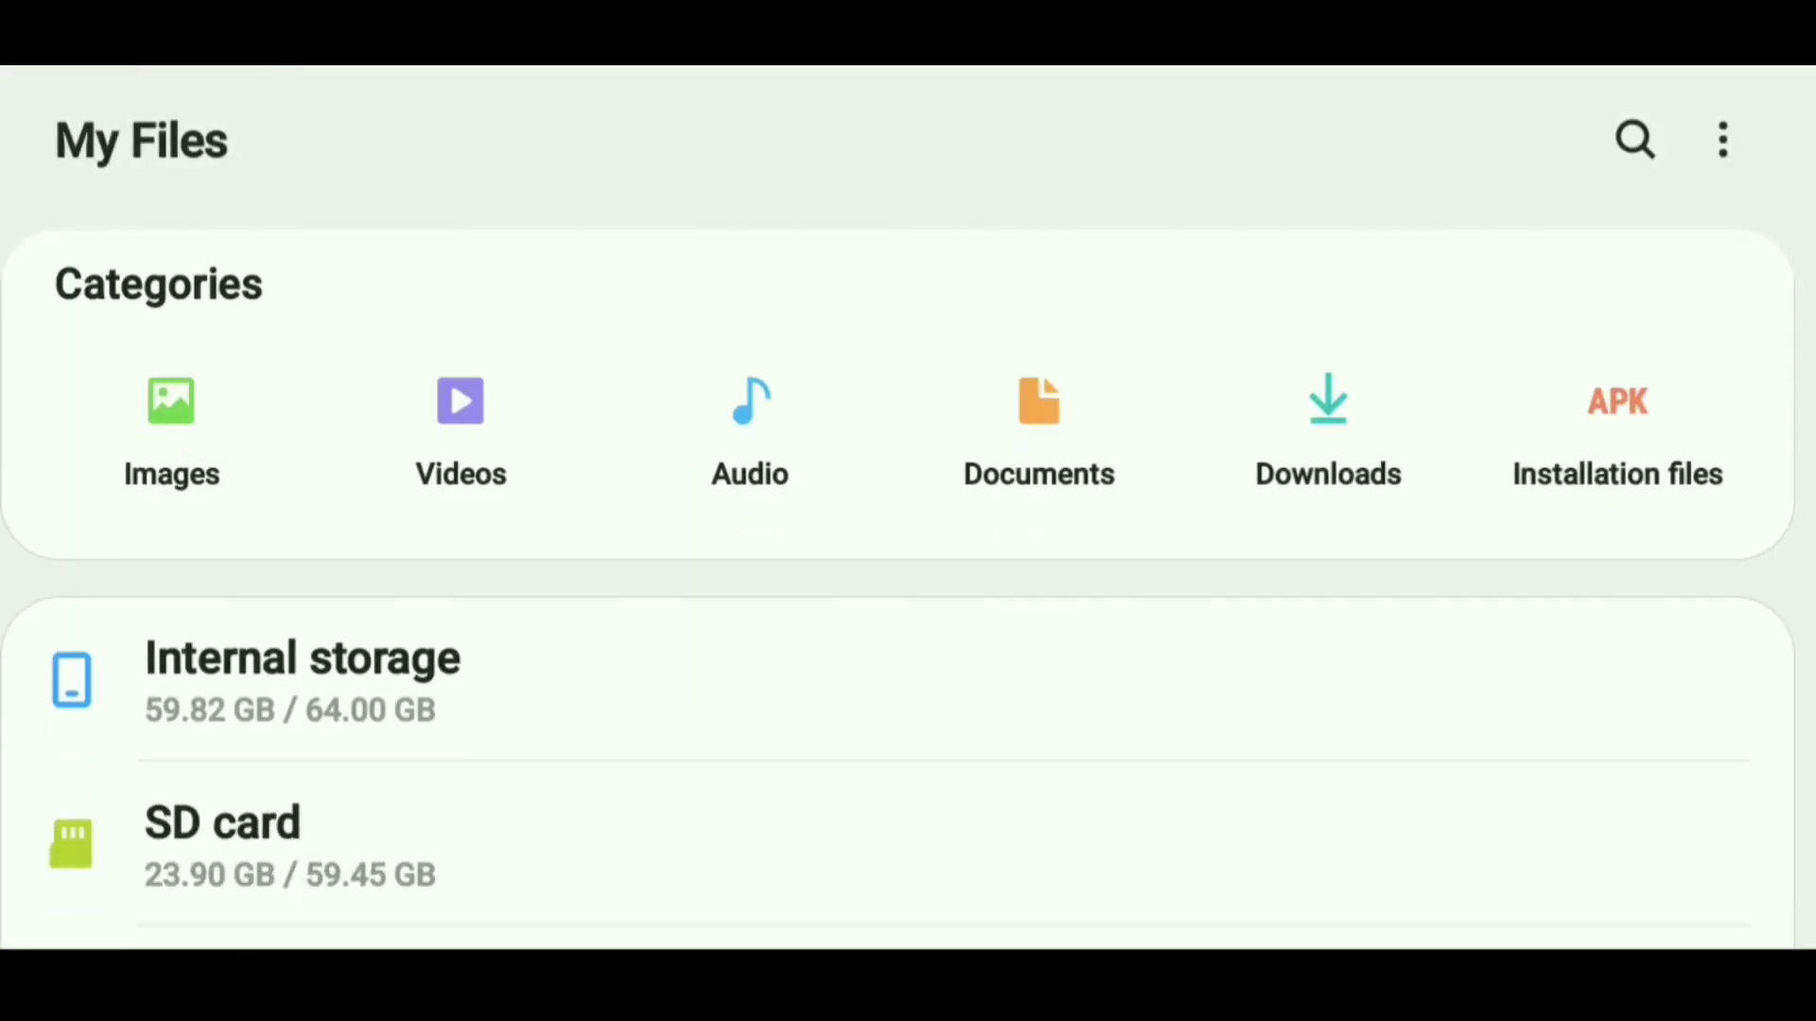
pyautogui.scroll(-4, 908, 569)
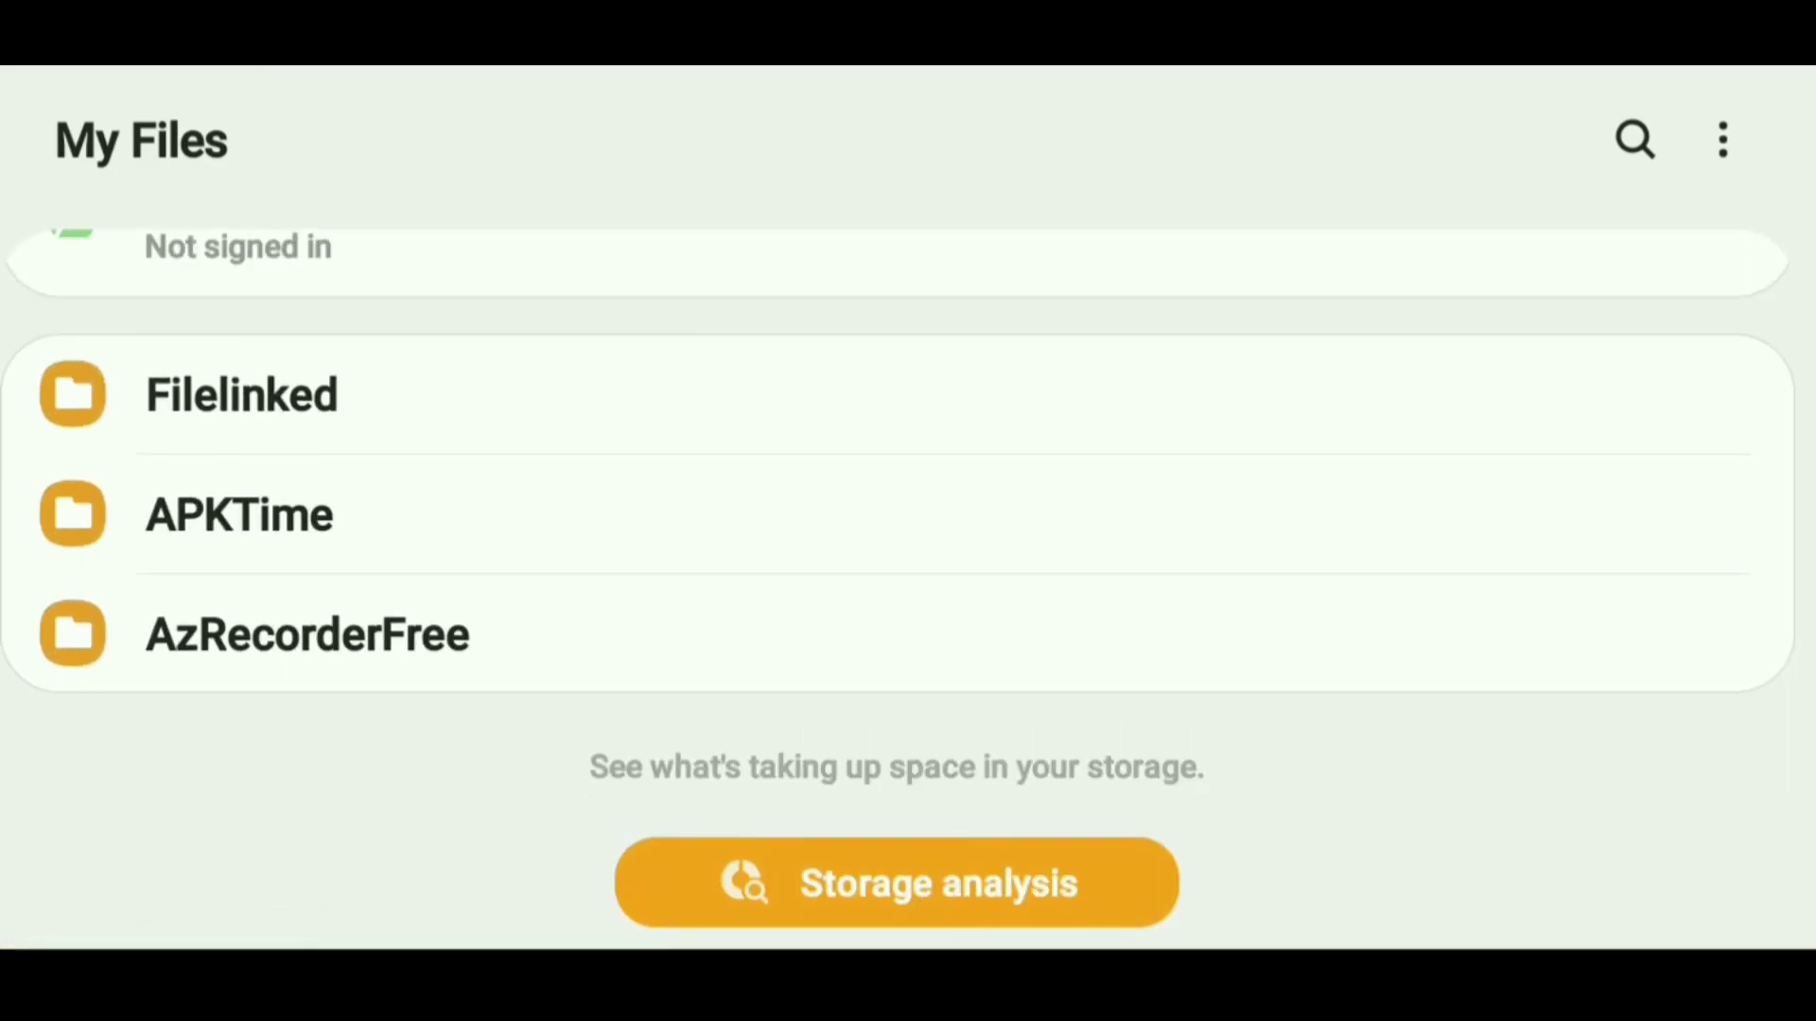